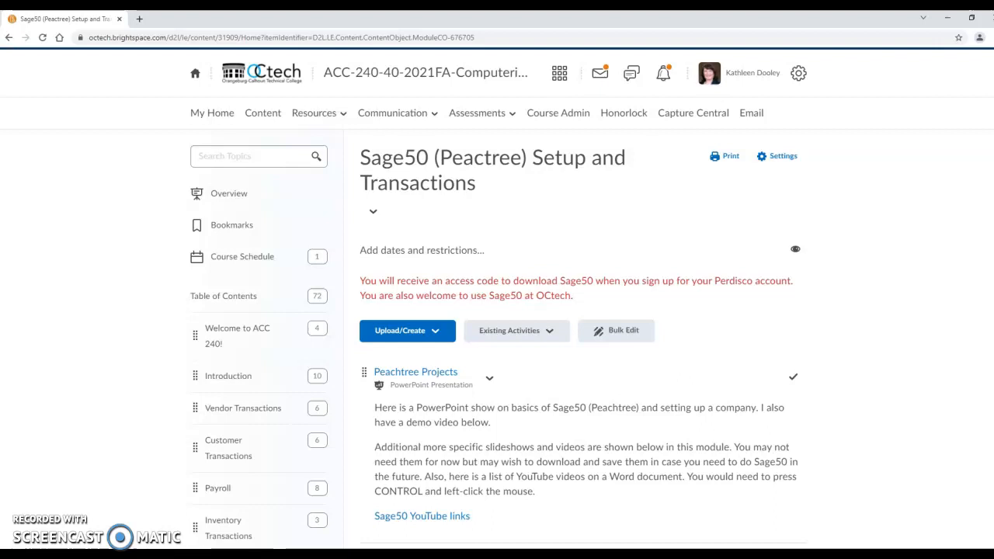
- Look through the Sage50 setup and transactions module, covering its slideshows, demo videos, the Sage50 homework and Project 8
scroll(497, 298, down, 1)
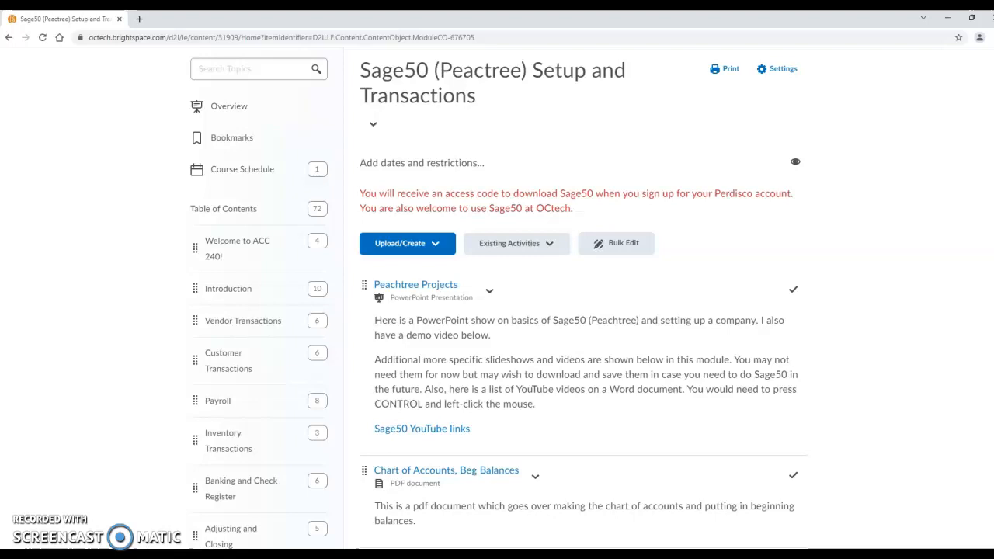
scroll(497, 298, down, 2)
scroll(497, 298, down, 1)
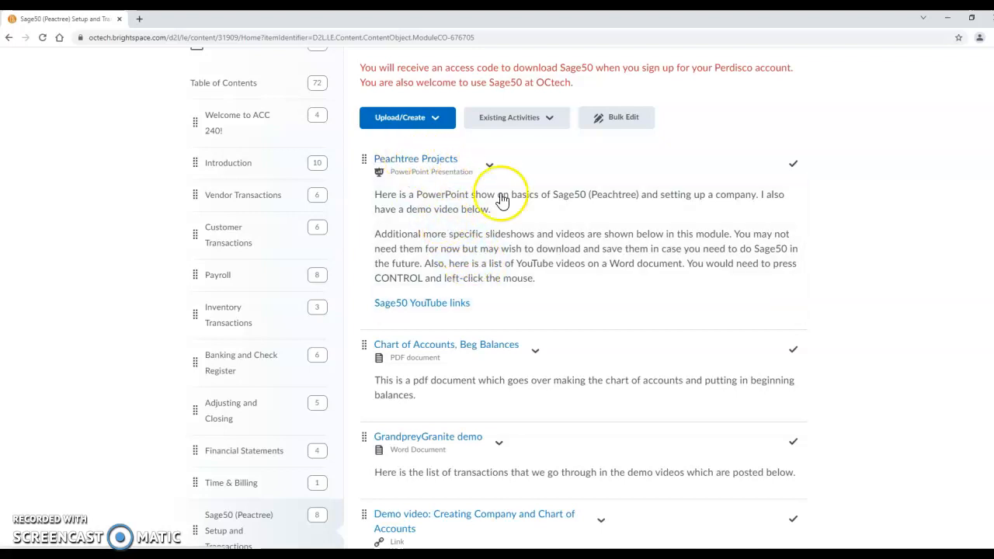
scroll(582, 311, down, 2)
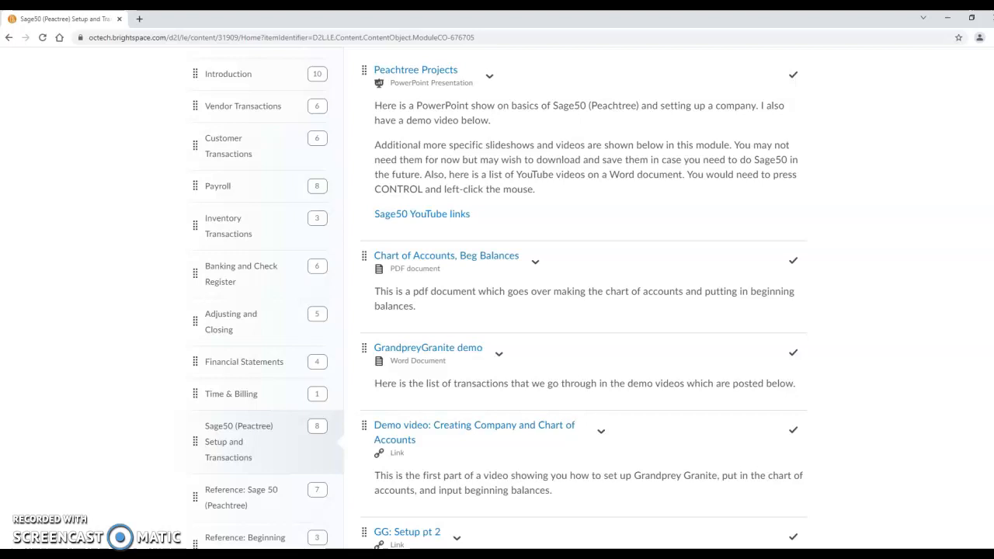
scroll(497, 298, down, 3)
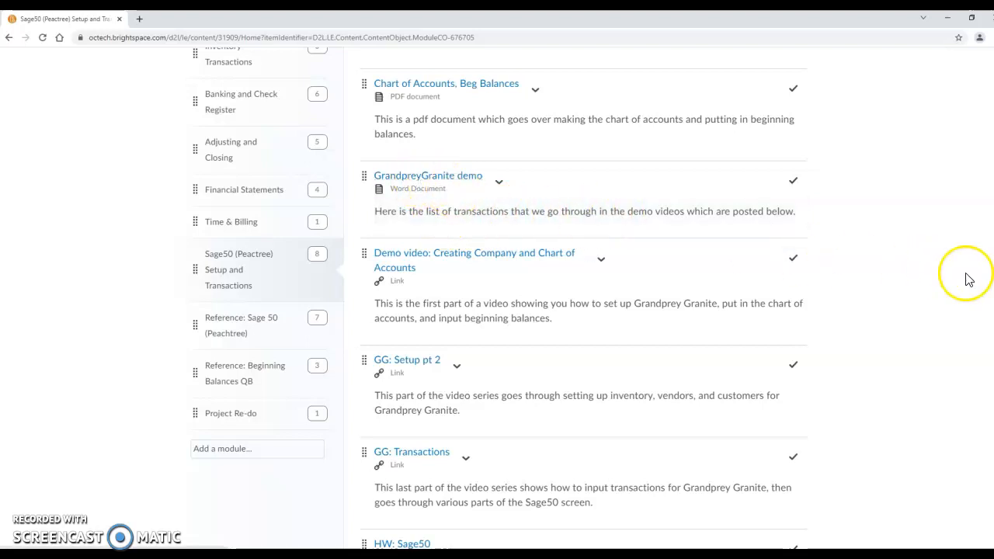
scroll(497, 298, down, 1)
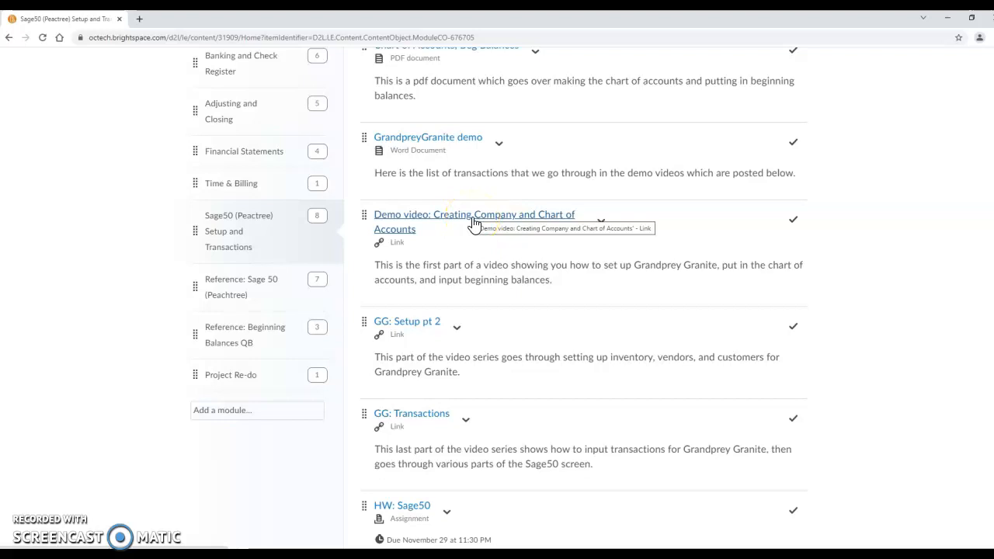
click(420, 324)
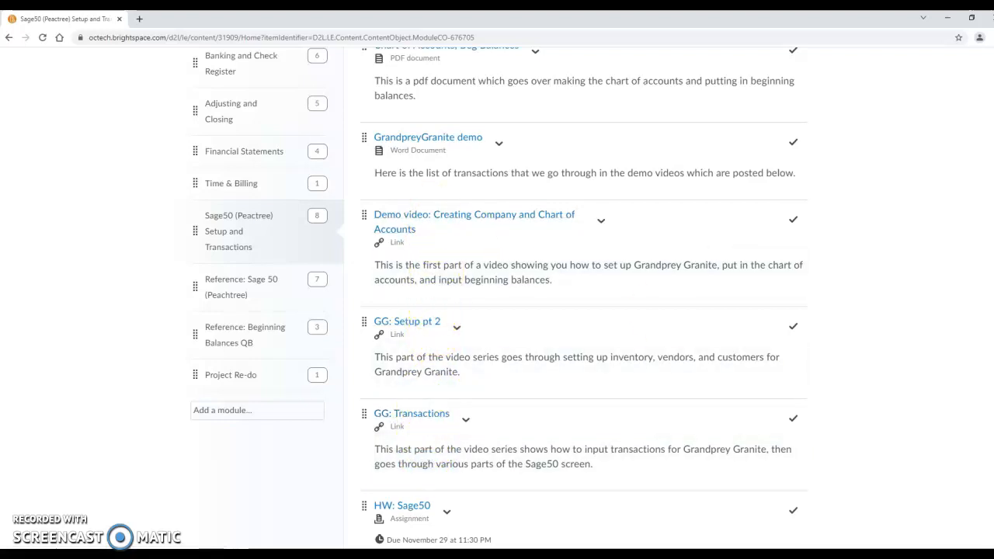
scroll(497, 298, down, 4)
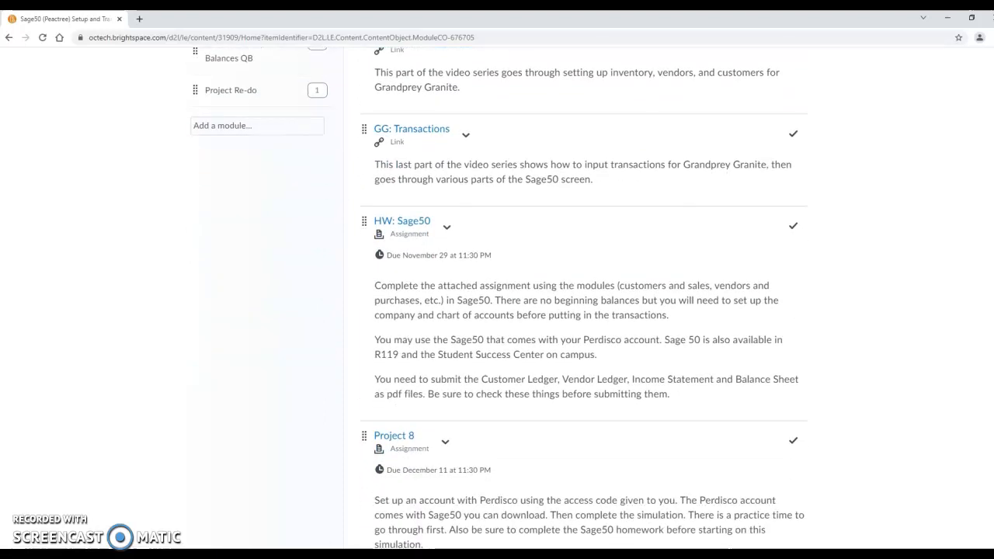
scroll(500, 297, down, 1)
scroll(500, 296, up, 5)
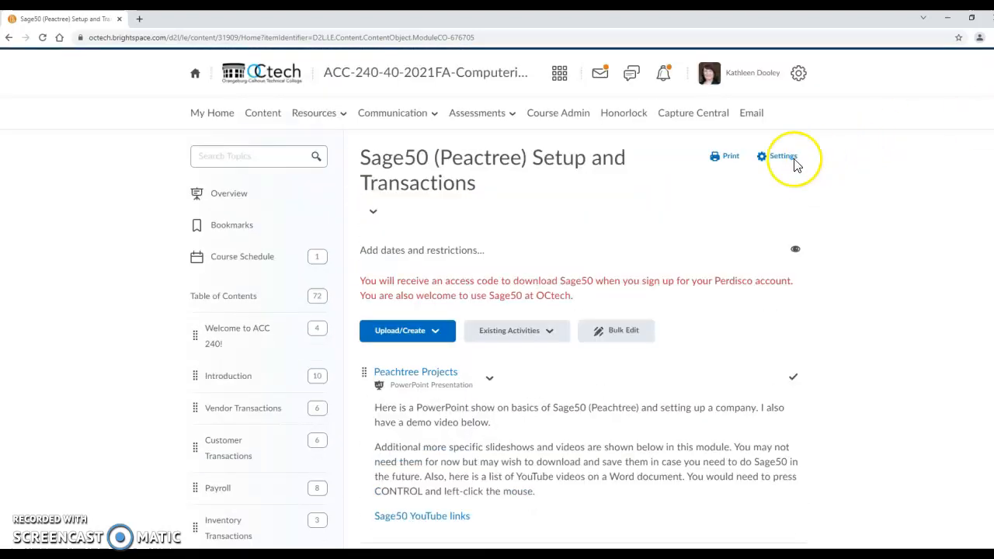
- Switch to Sage 50 Accounting and start creating a new company, going past the introduction to the company information
click(942, 20)
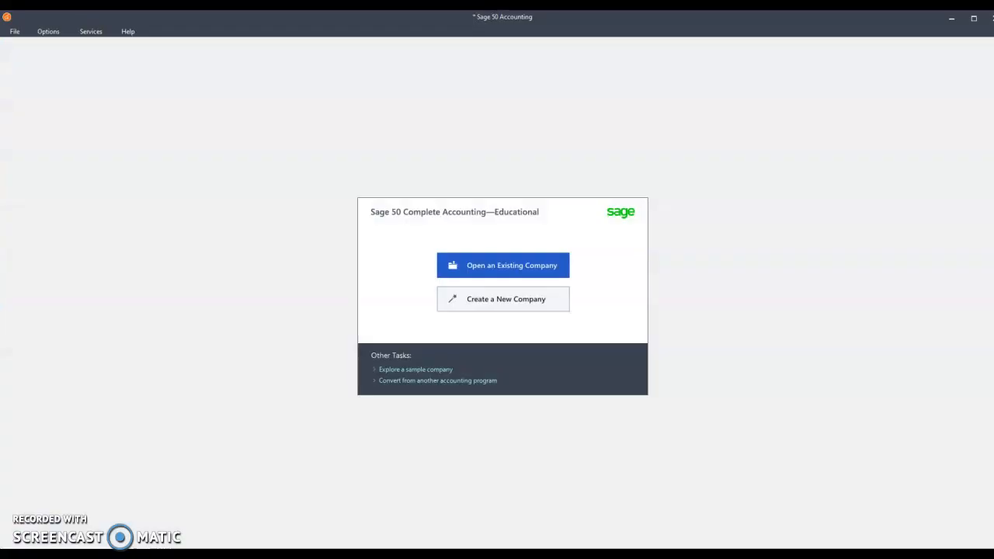
click(530, 309)
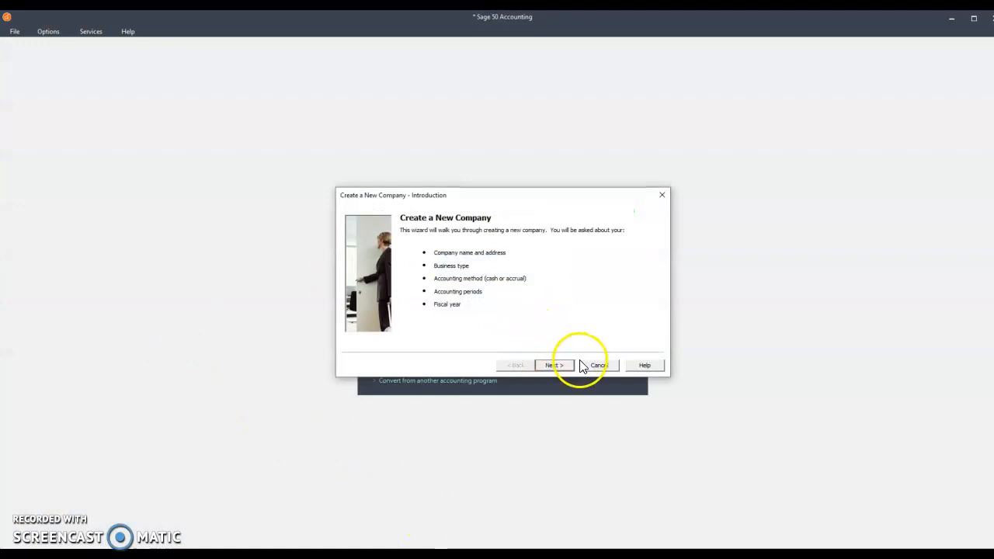
click(554, 365)
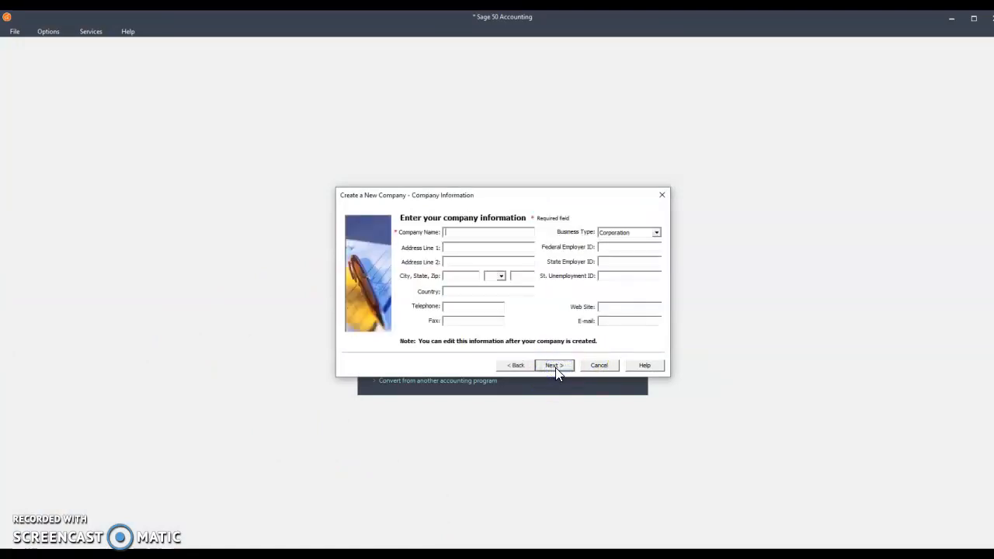
- Name the company KD Grandprey Granite, set its business type to Sole Proprietorship, and continue to the setup method
text(Grandprey Granite)
click(445, 230)
text(KD)
click(656, 233)
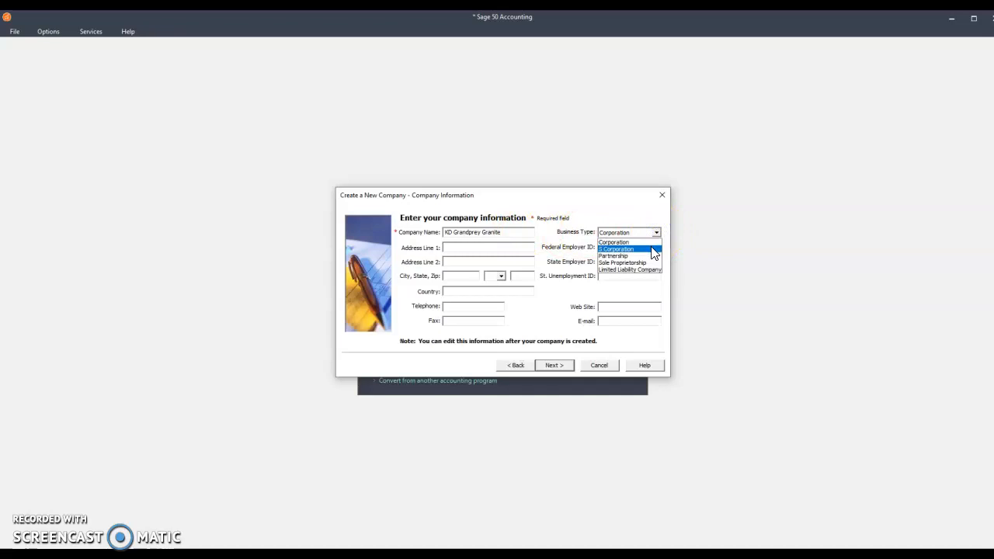
click(650, 263)
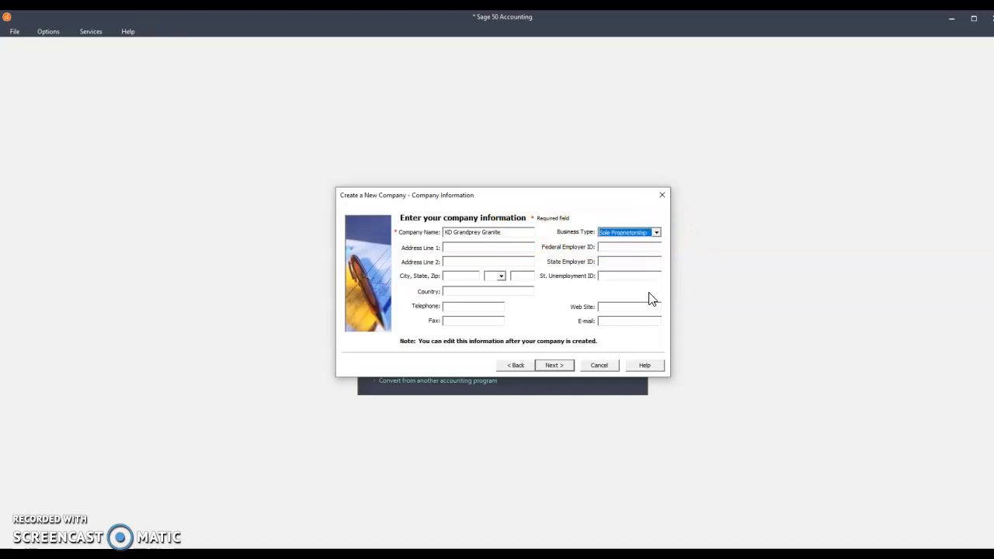
click(552, 366)
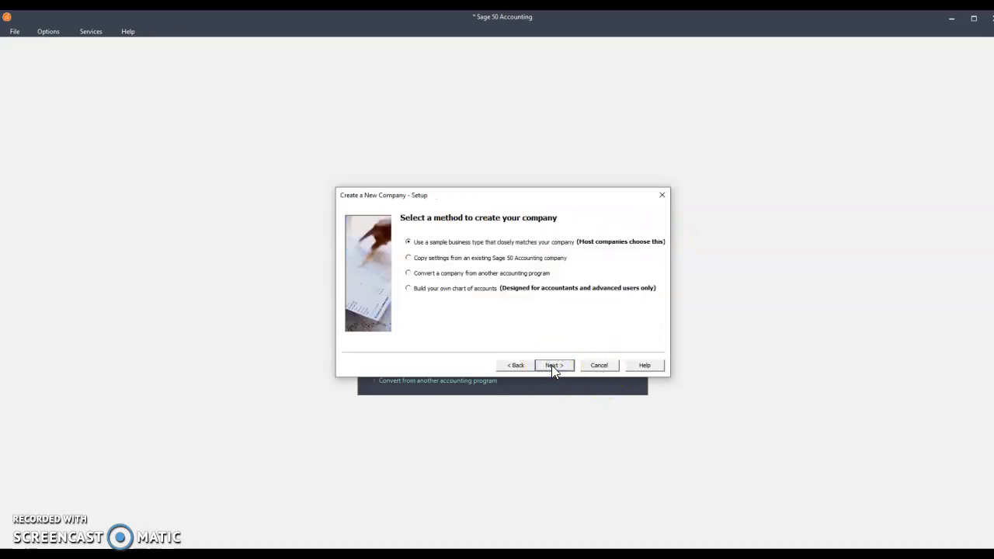
- Choose to build your own chart of accounts, and accept the Accrual accounting method and Real Time posting
click(408, 289)
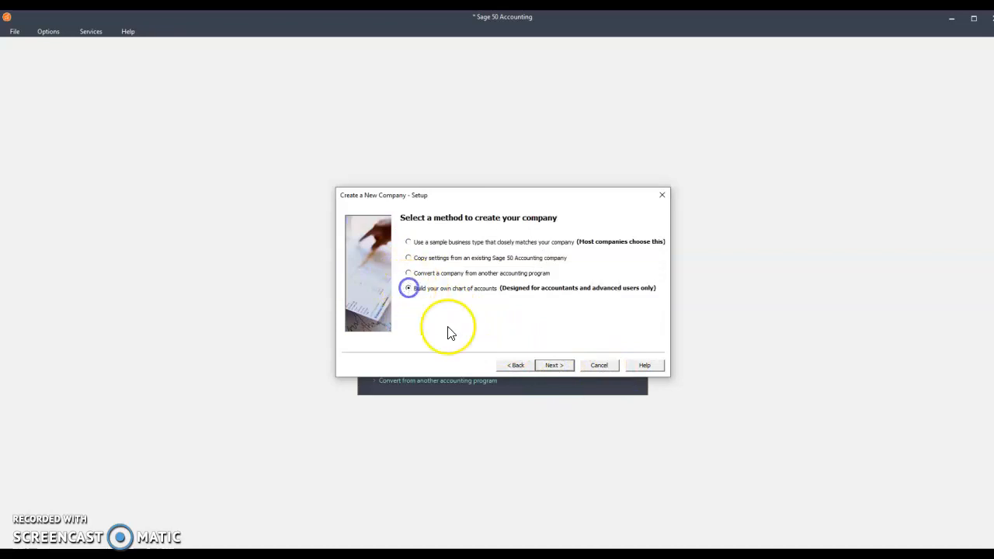
click(559, 366)
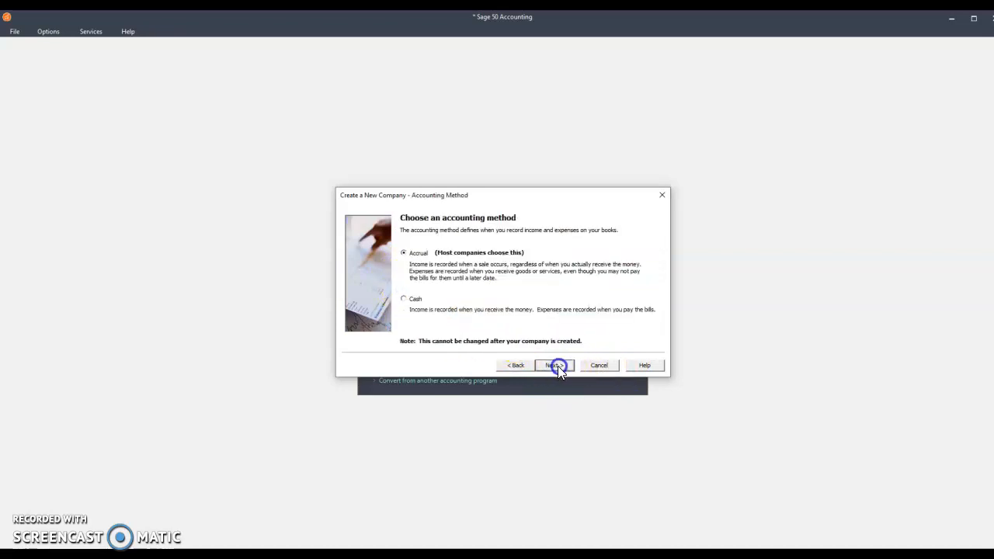
click(551, 364)
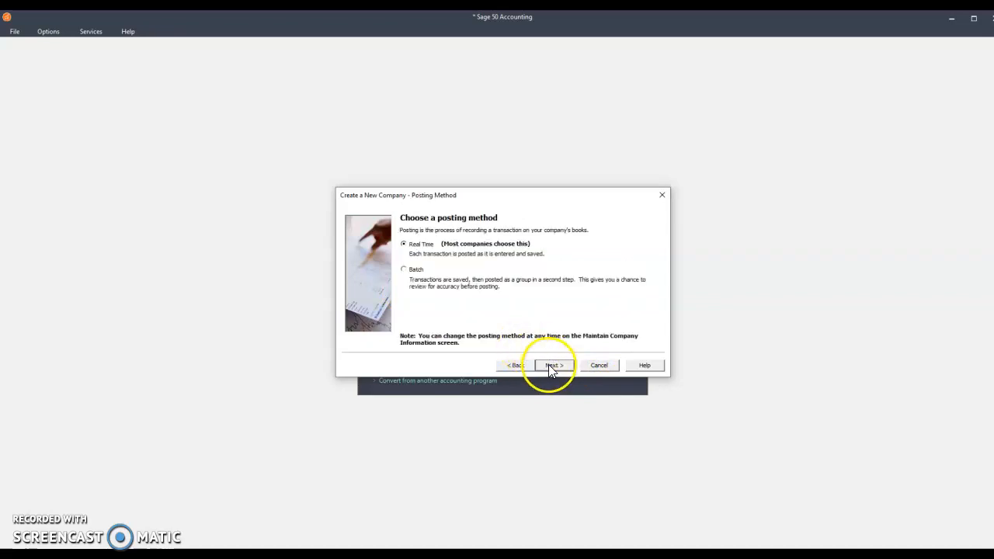
click(550, 365)
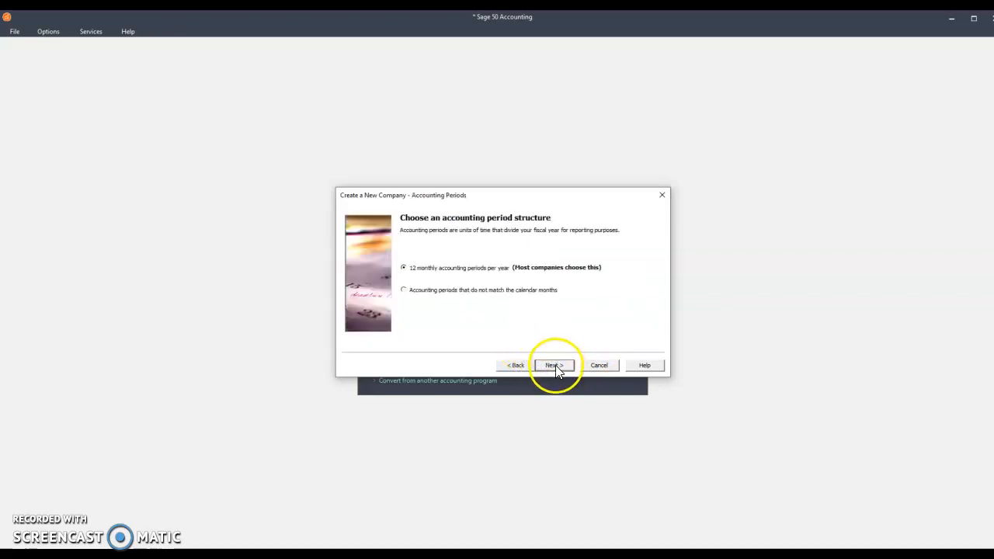
- Accept 12 monthly accounting periods and a fiscal year starting January 2021, and finish creating the company
click(552, 364)
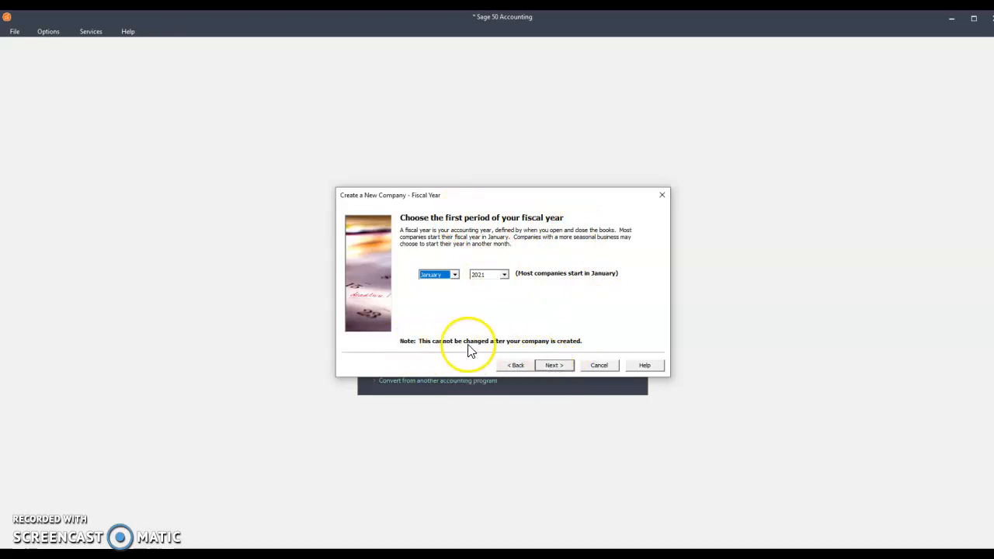
click(554, 366)
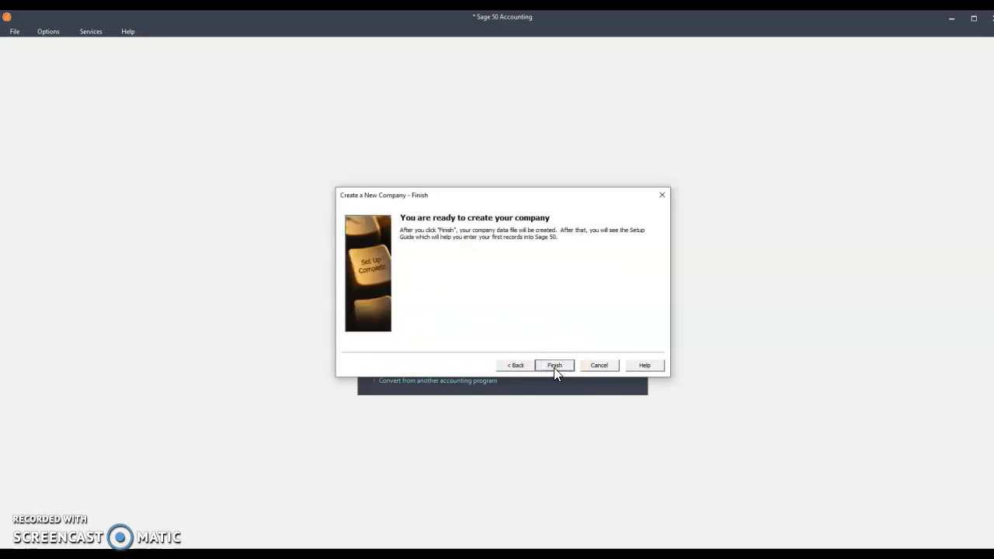
click(554, 366)
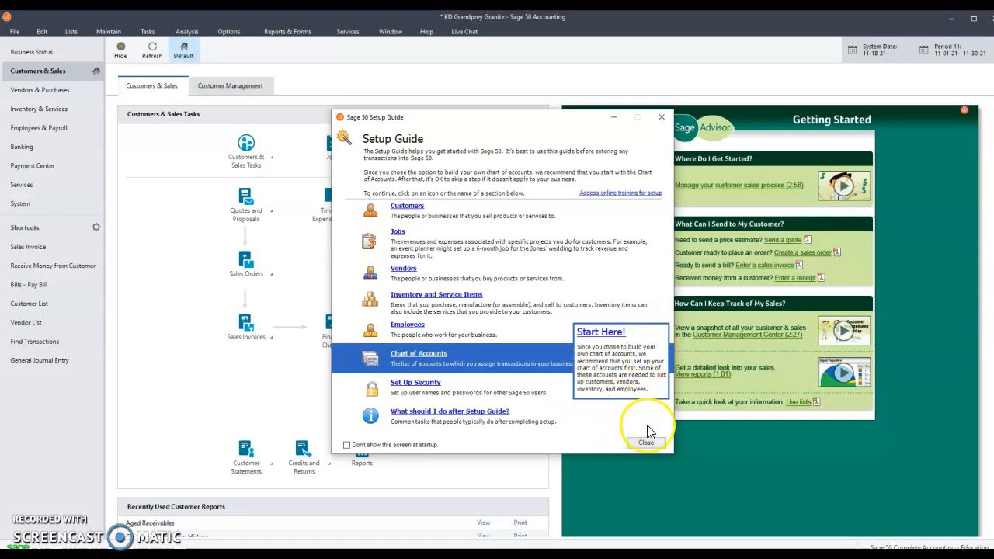
- Close the Setup Guide and open a blank new account record for the chart of accounts from the banking area
click(647, 448)
click(498, 301)
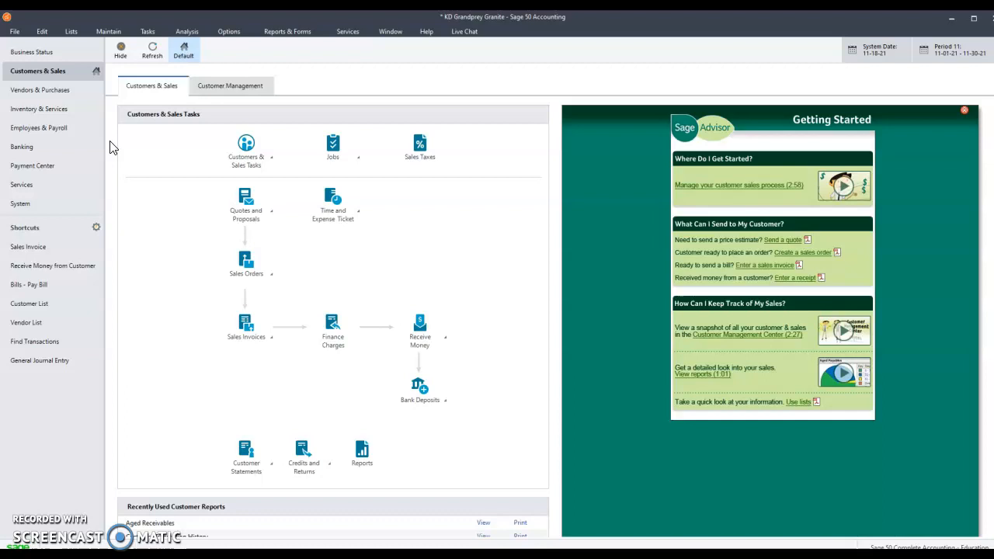
click(166, 158)
click(62, 148)
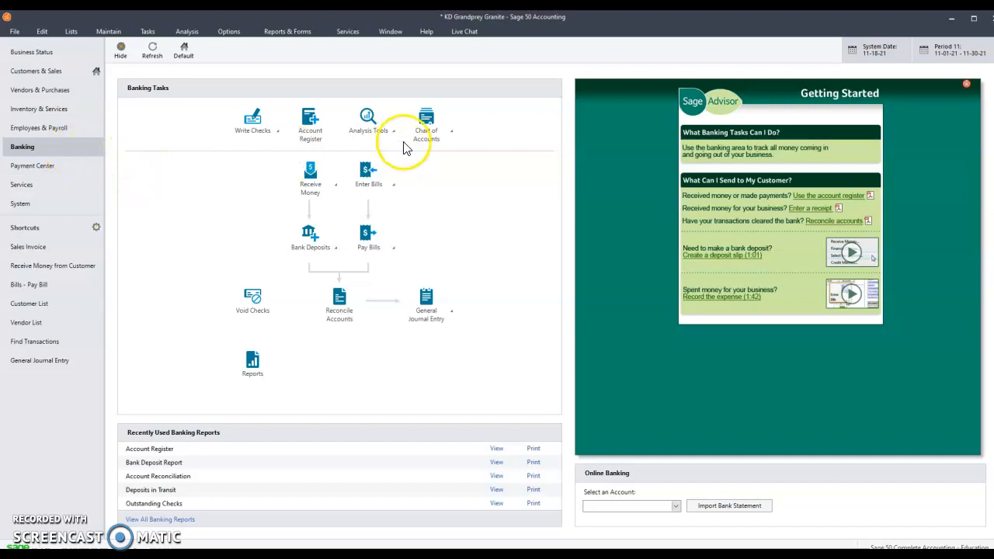
click(437, 146)
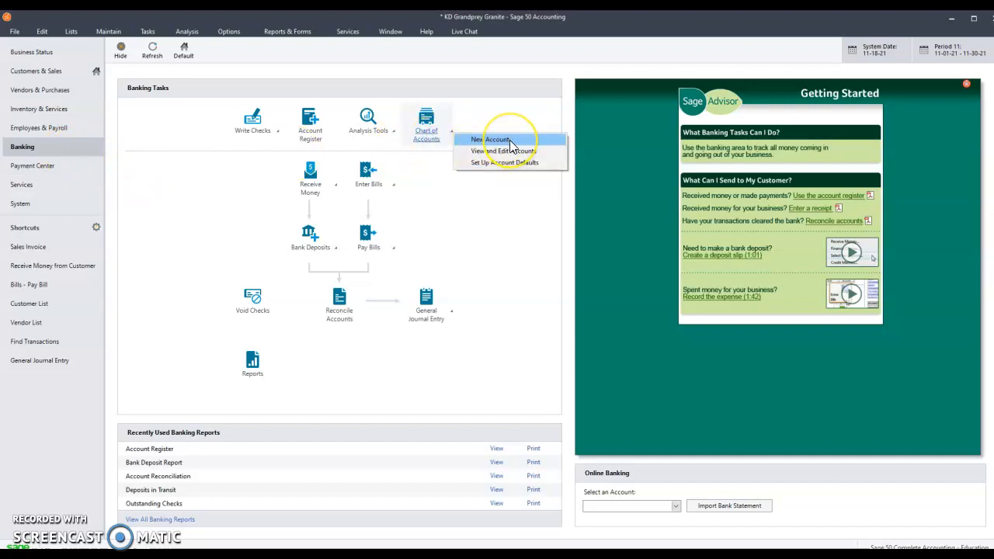
click(509, 141)
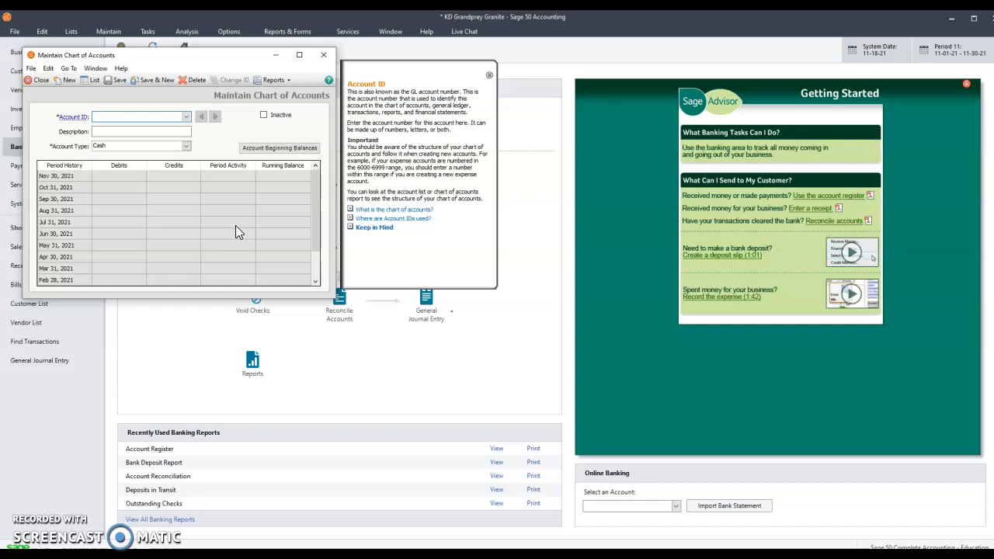
- Add account 1020 with the description Checking Account and the account type Cash, saving it and starting another record
text(1020)
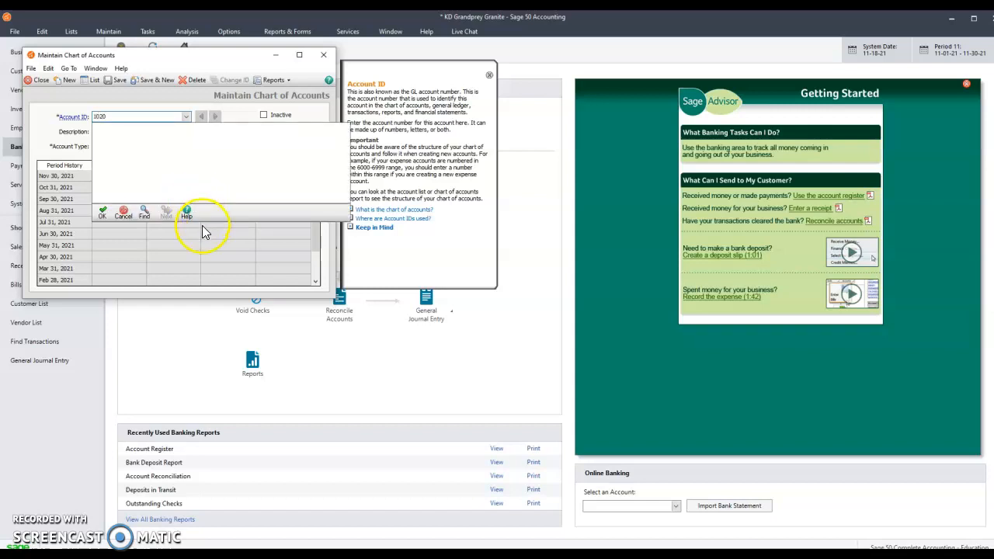
key(Tab)
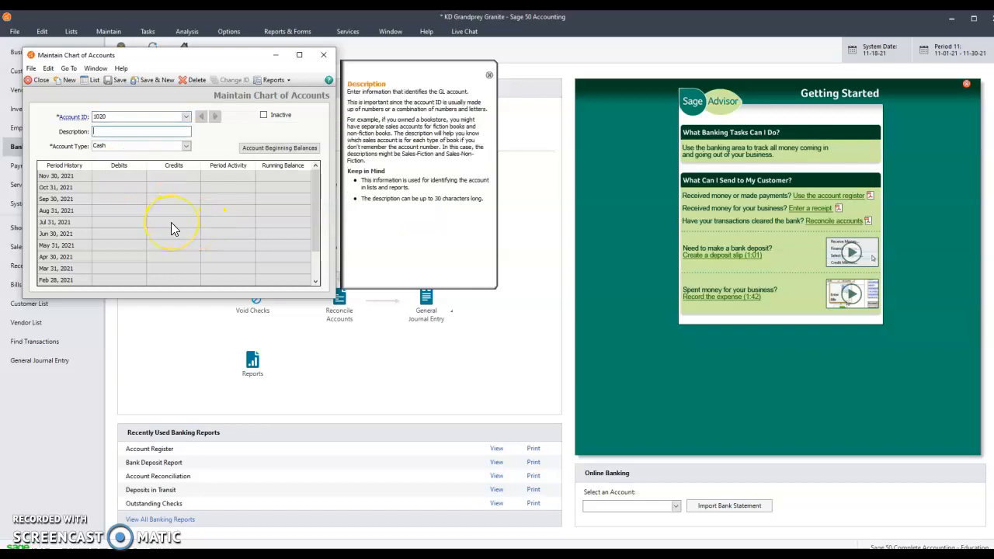
text(Cash)
text(heck)
text(ing Account)
click(185, 148)
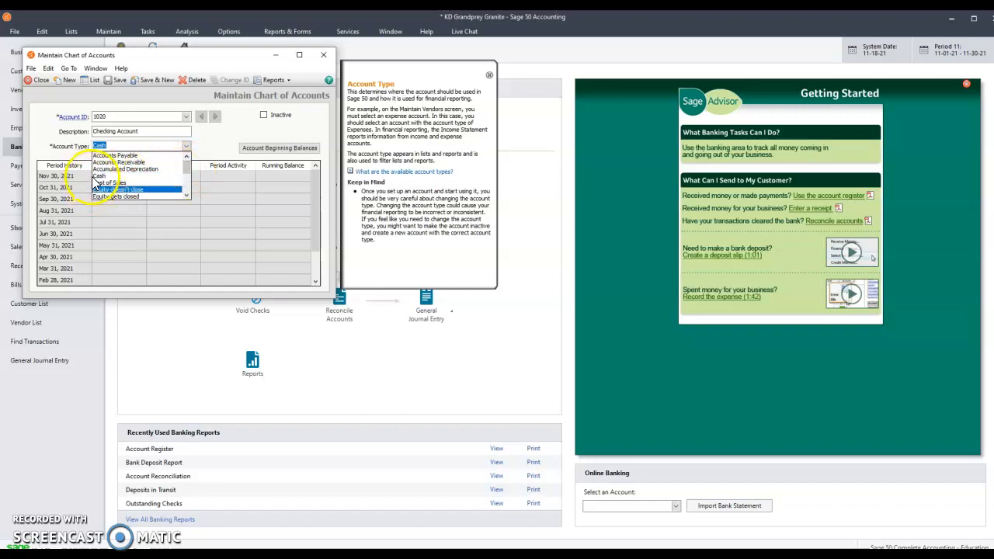
click(97, 177)
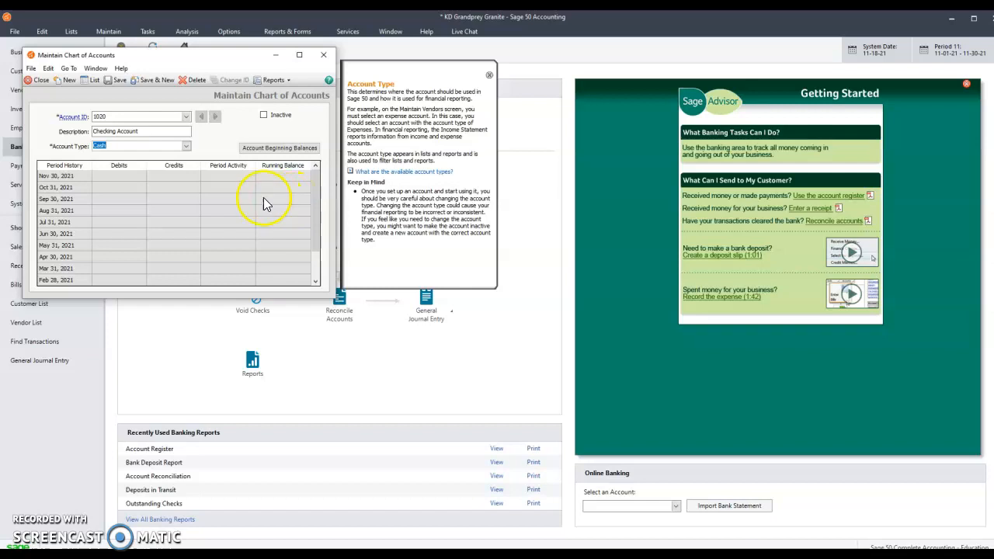
click(152, 80)
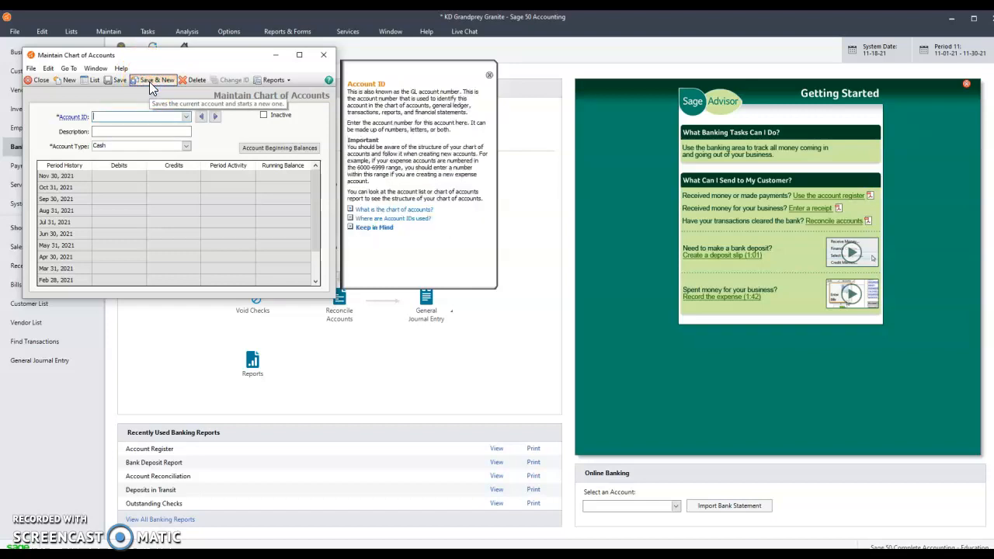
- Add account 1100 with the description Accounts Receivable and the account type Accounts Receivable, saving it and starting another record
text(1100)
key(Tab)
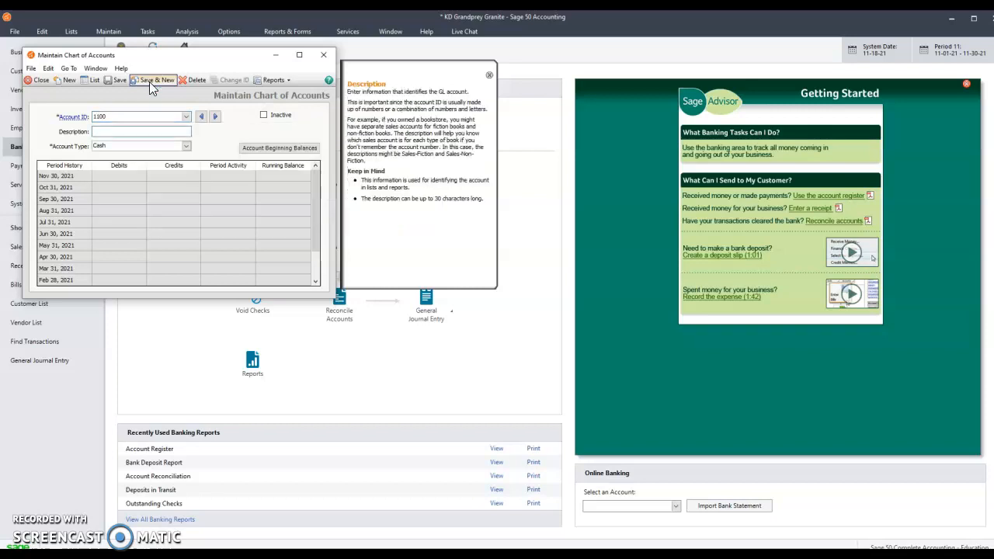
text(Accounts Receivable)
click(185, 146)
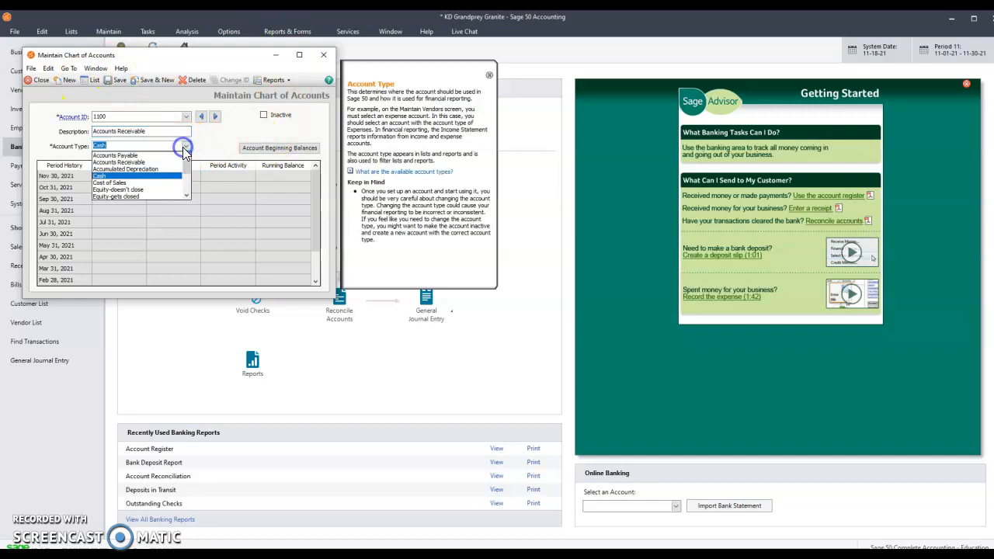
click(129, 162)
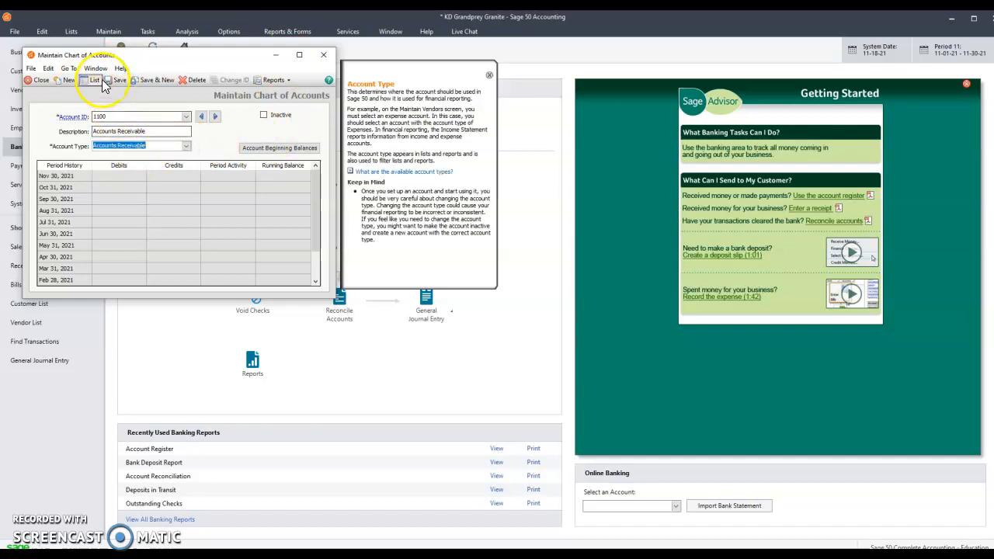
click(159, 81)
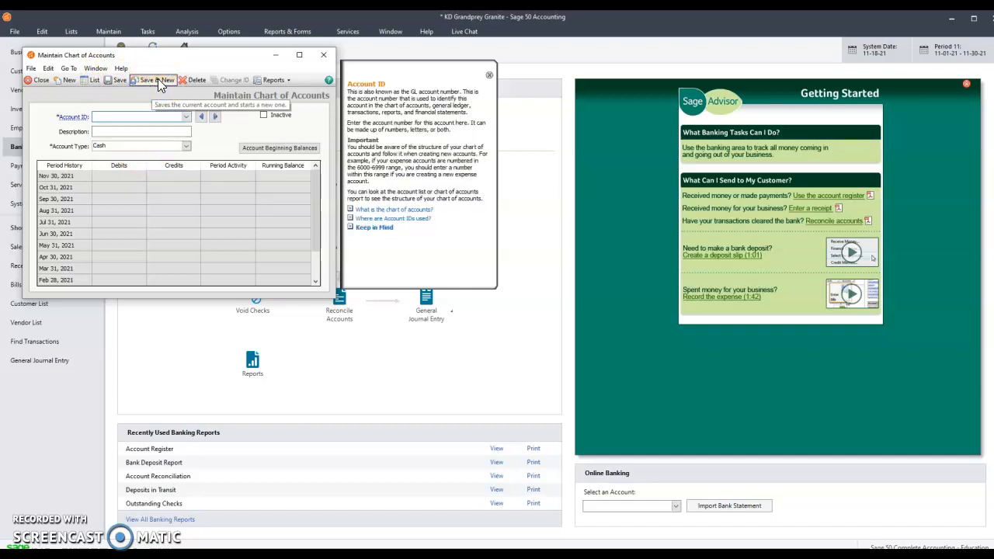
- Add account 1200 with the description Inventory and the account type Inventory, saving it and starting another record
text(1200)
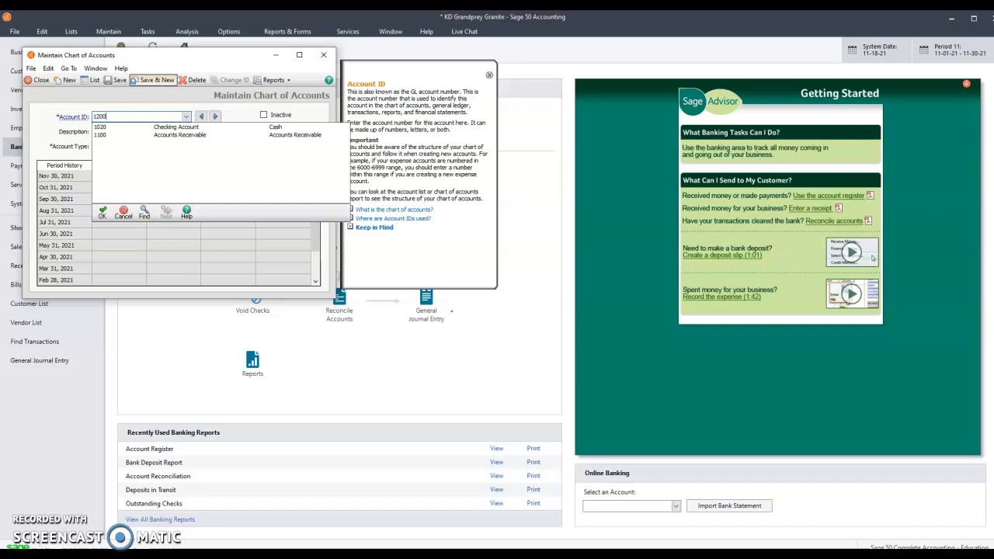
key(Tab)
text(Inventor)
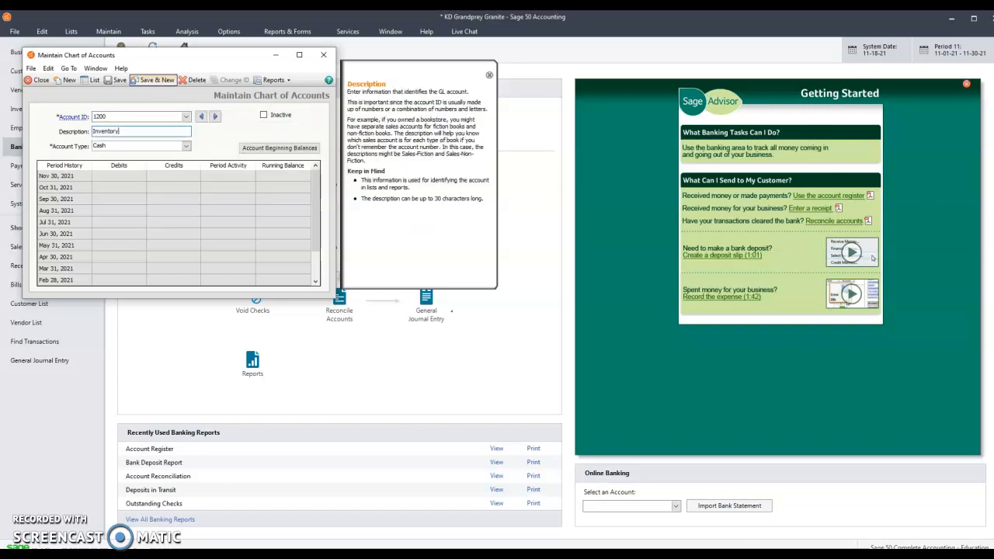
click(186, 148)
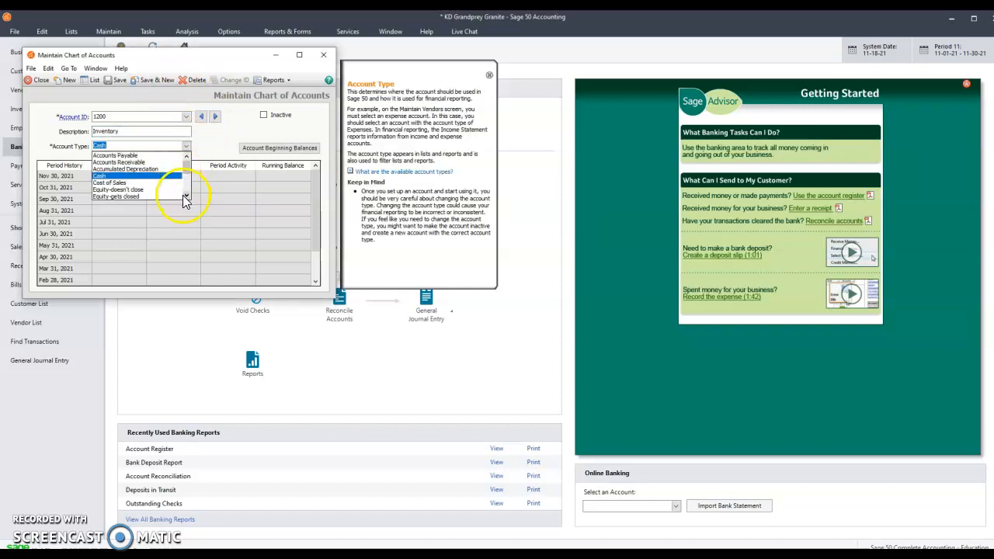
click(188, 196)
click(188, 197)
click(187, 197)
click(188, 197)
click(188, 197)
click(188, 196)
click(188, 196)
click(105, 184)
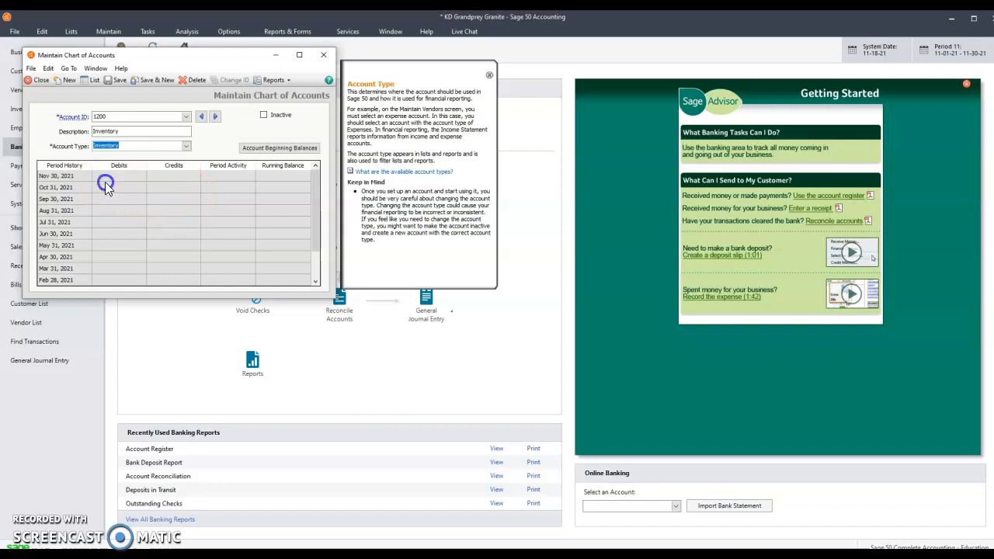
click(149, 80)
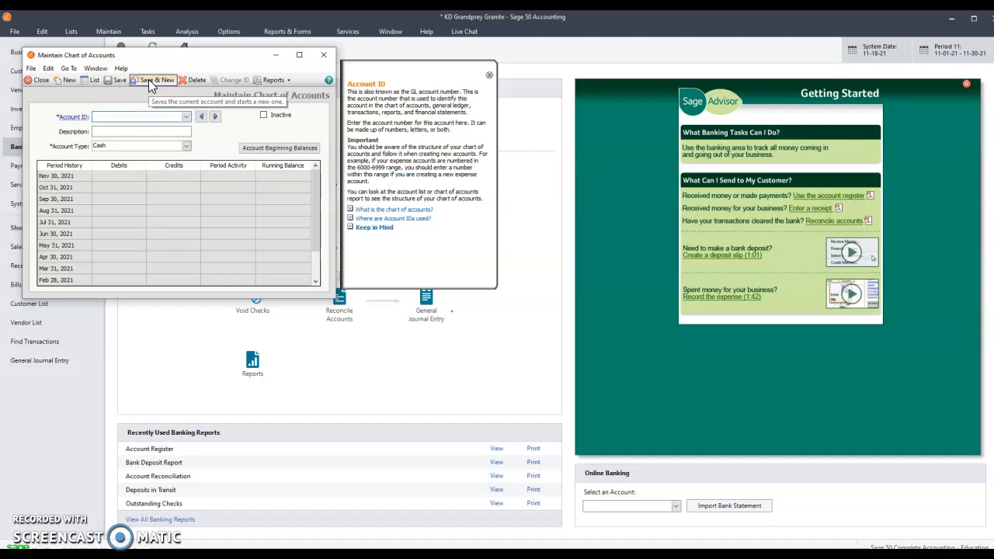
- Add account 1500 with the description Equipment and the account type Fixed Assets, saving it and starting another record
text(1500)
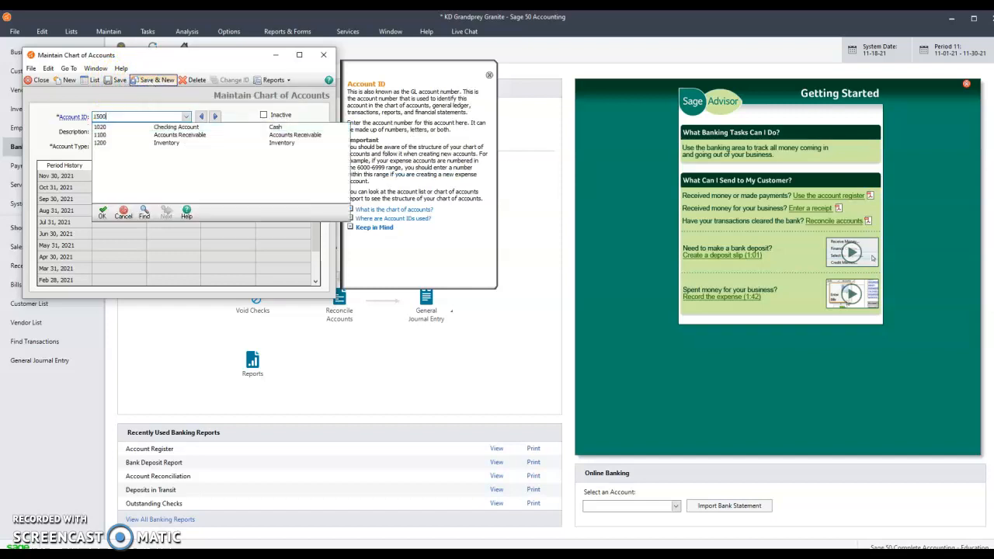
key(Tab)
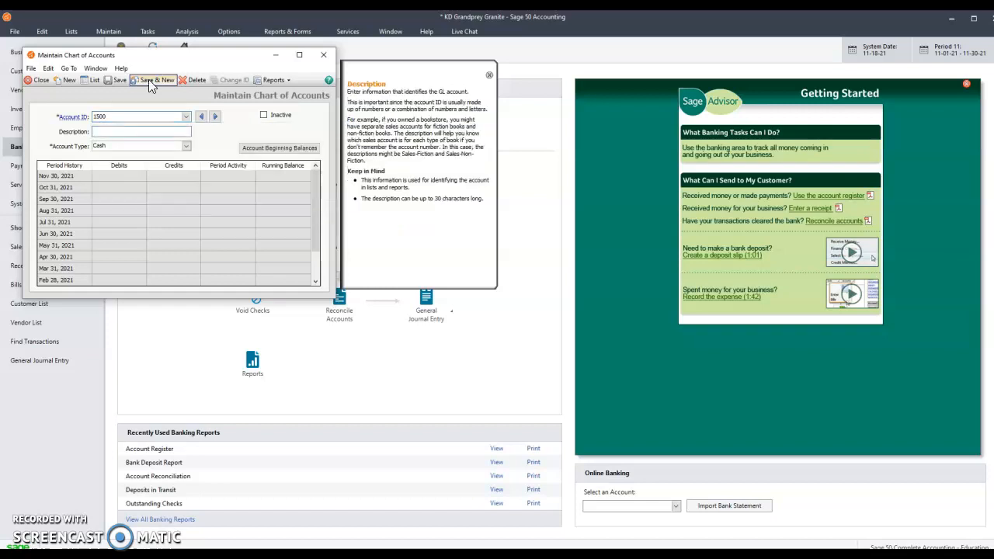
text(Equipment)
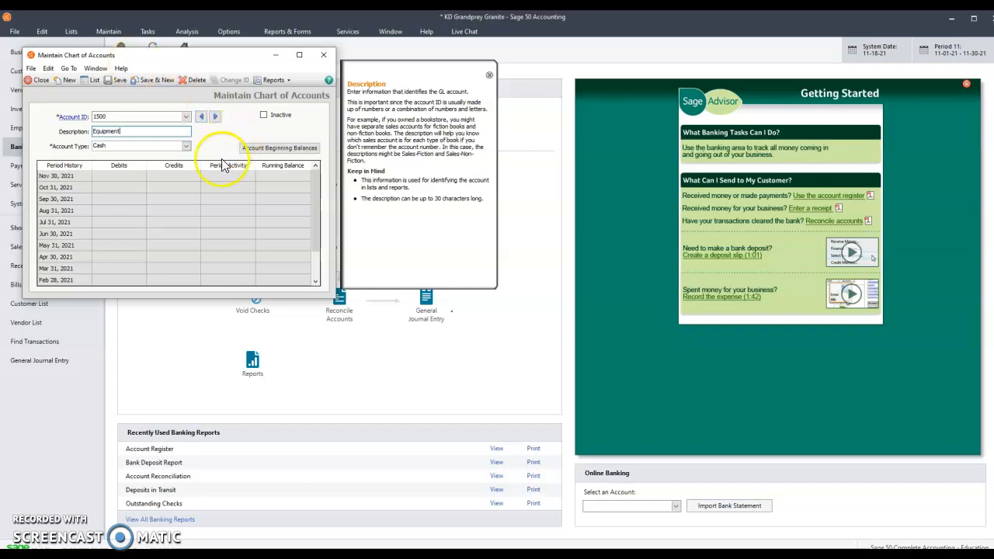
click(186, 146)
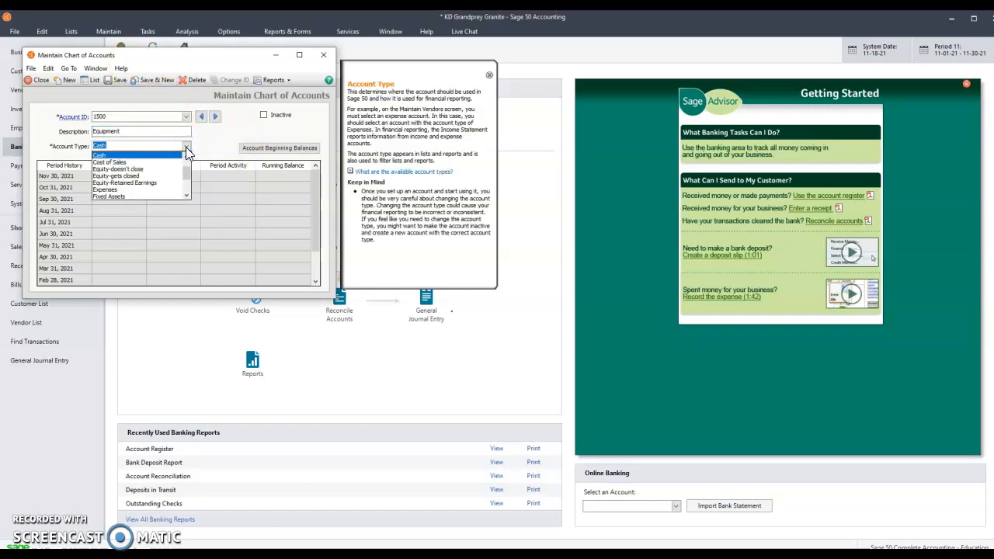
click(186, 195)
click(123, 190)
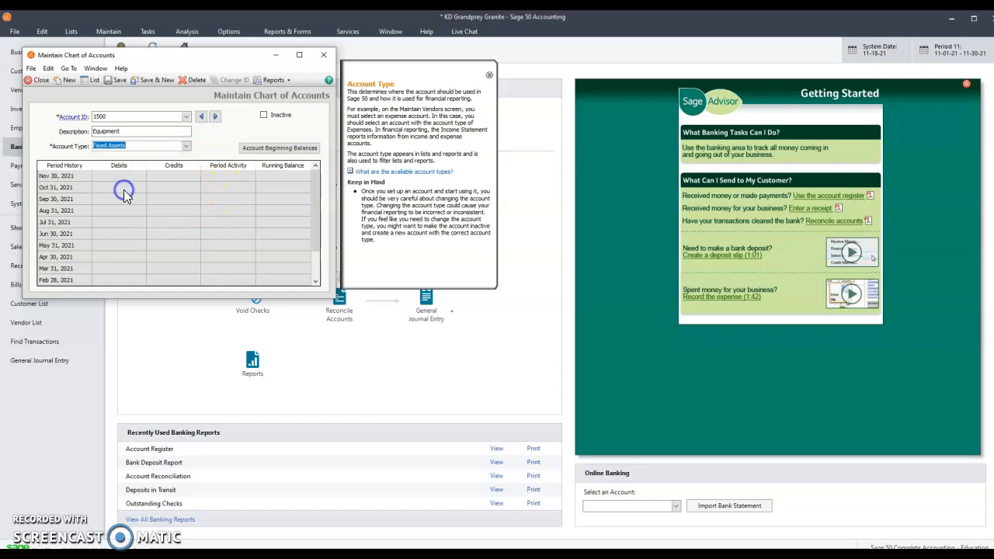
click(150, 82)
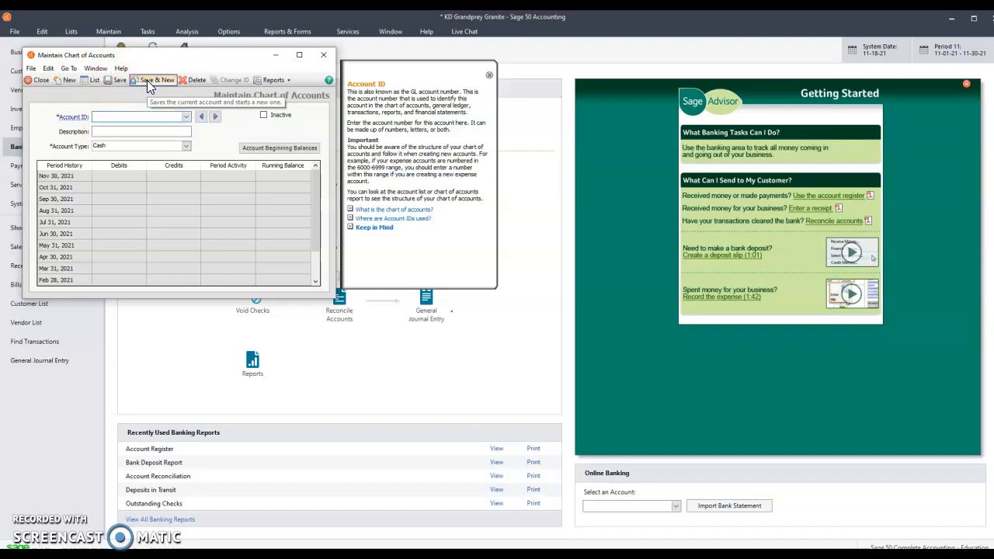
- Add account 1501 with the description A/Depr-Equipment and the account type Accumulated Depreciation, saving it and starting another record
text(1501)
key(Tab)
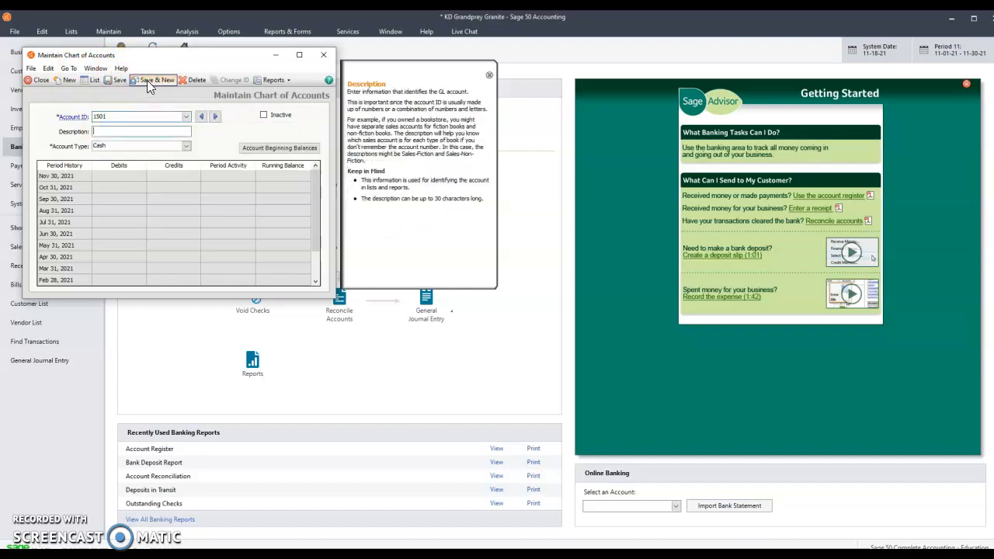
text(A/Depr-E)
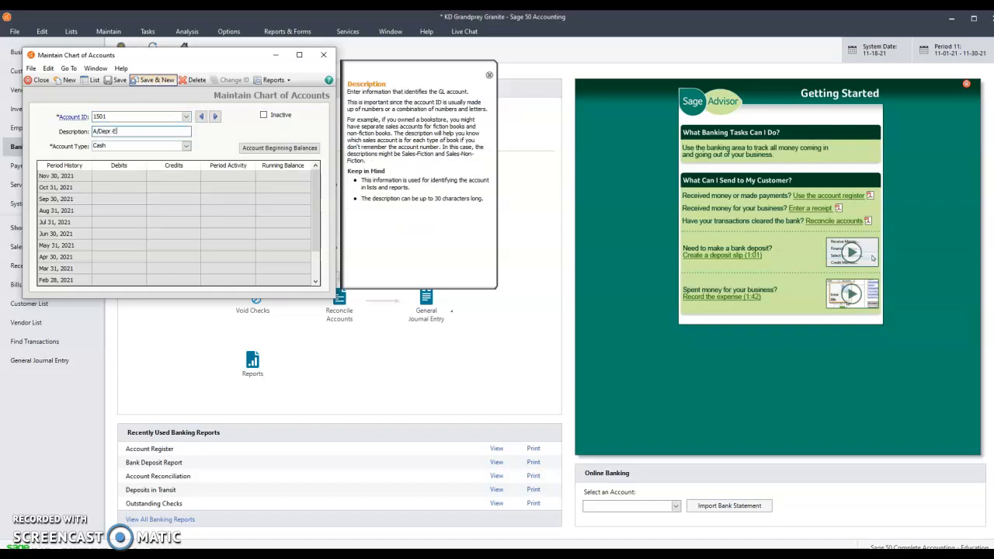
text(quipment)
click(186, 147)
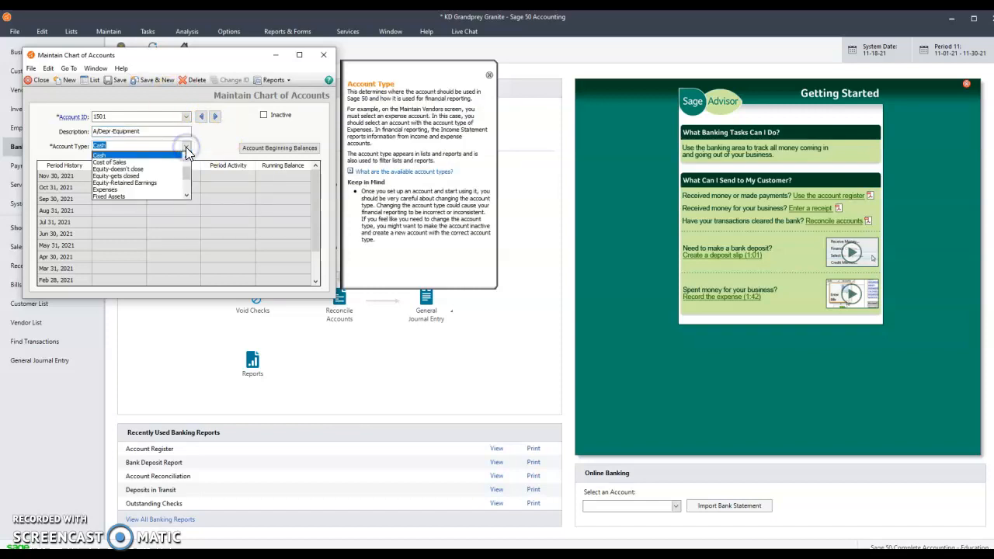
drag(185, 171, 186, 161)
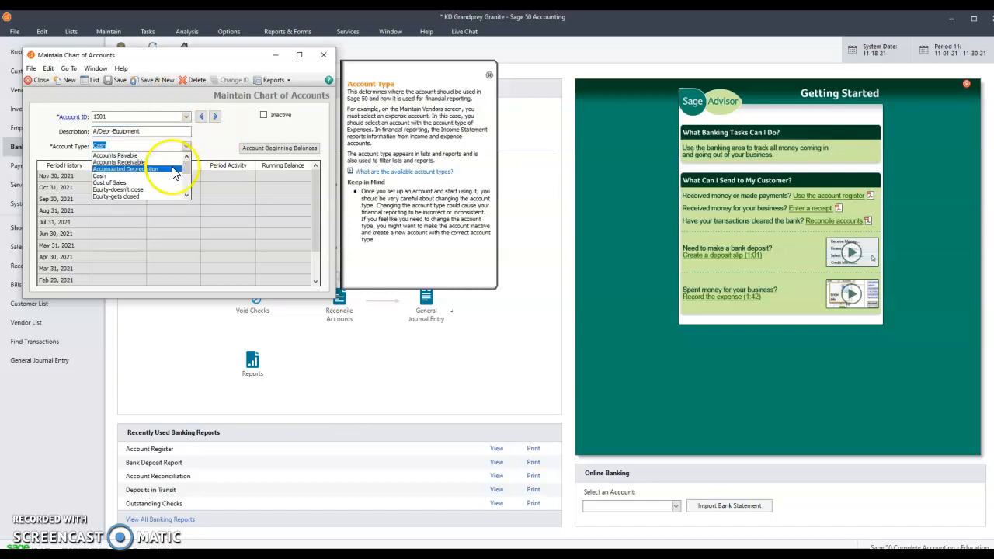
click(161, 169)
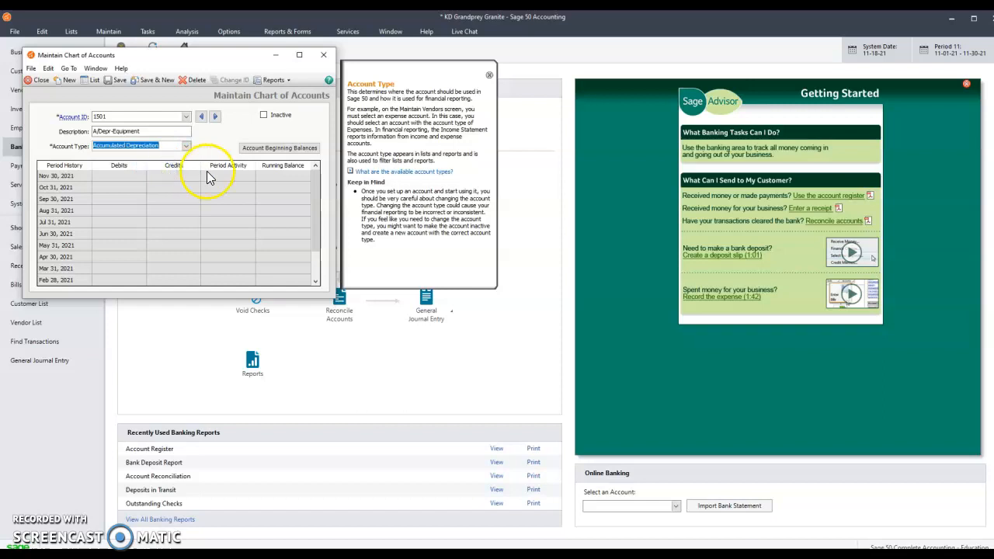
click(152, 83)
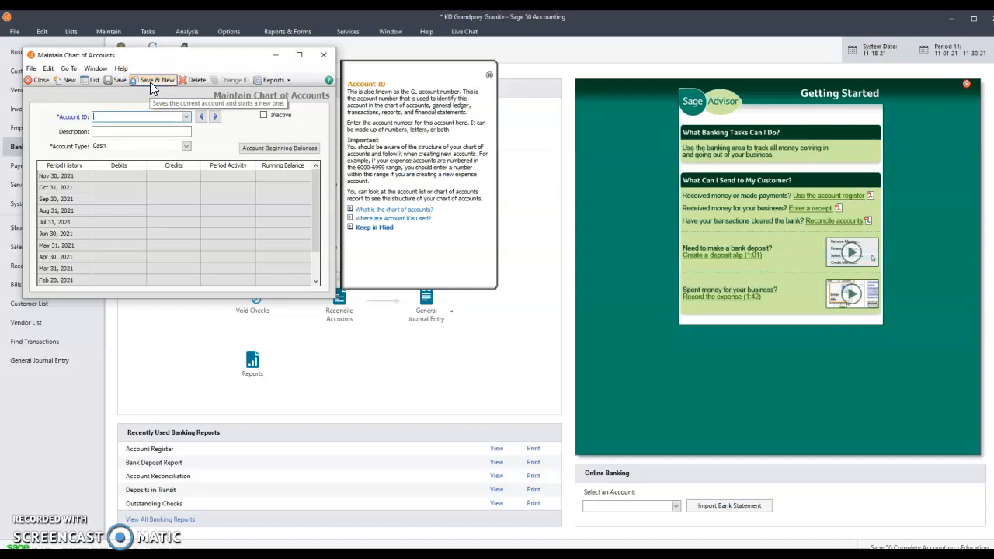
- Add account 2000 with the description Accounts Payable and the account type Accounts Payable, saving it and starting another record
text(2000)
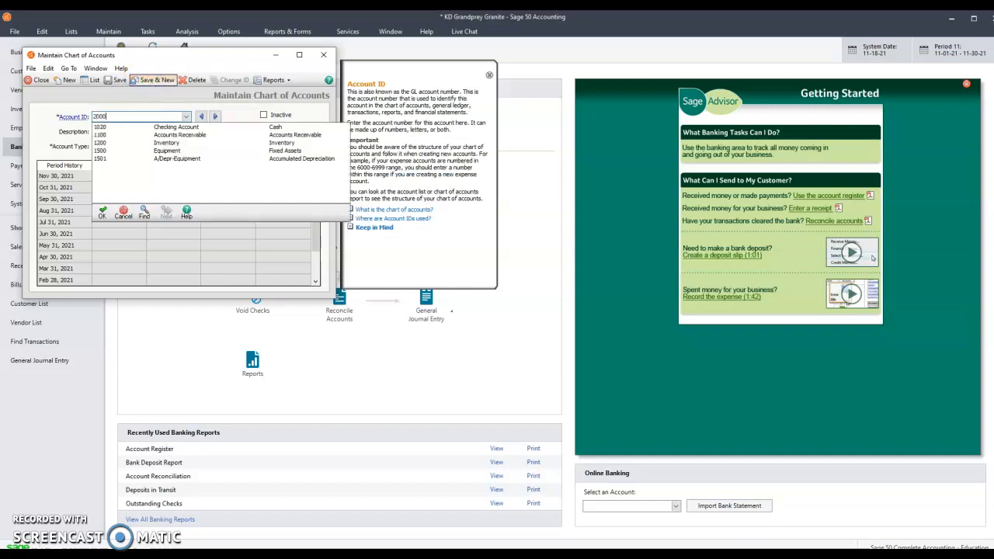
key(Tab)
text(Accounts Payable)
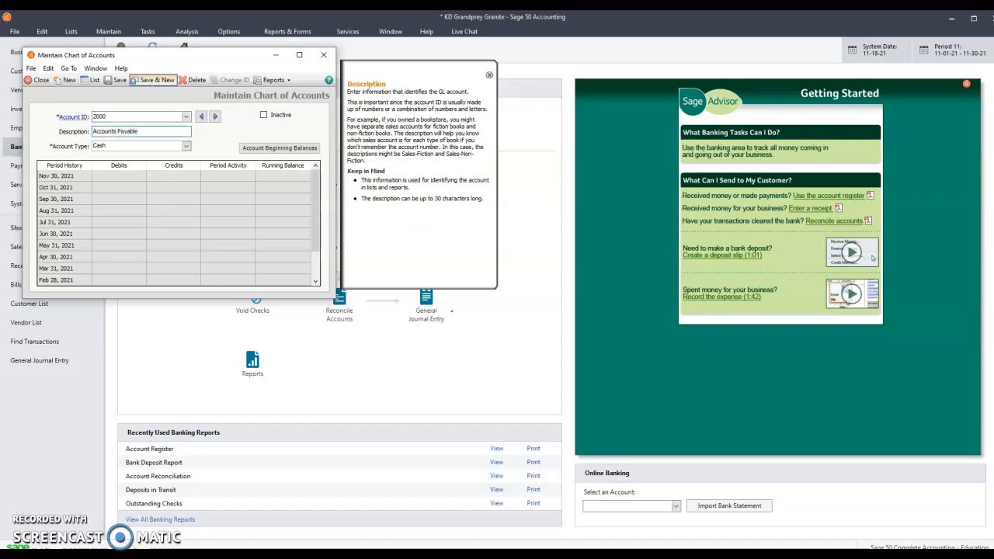
click(186, 146)
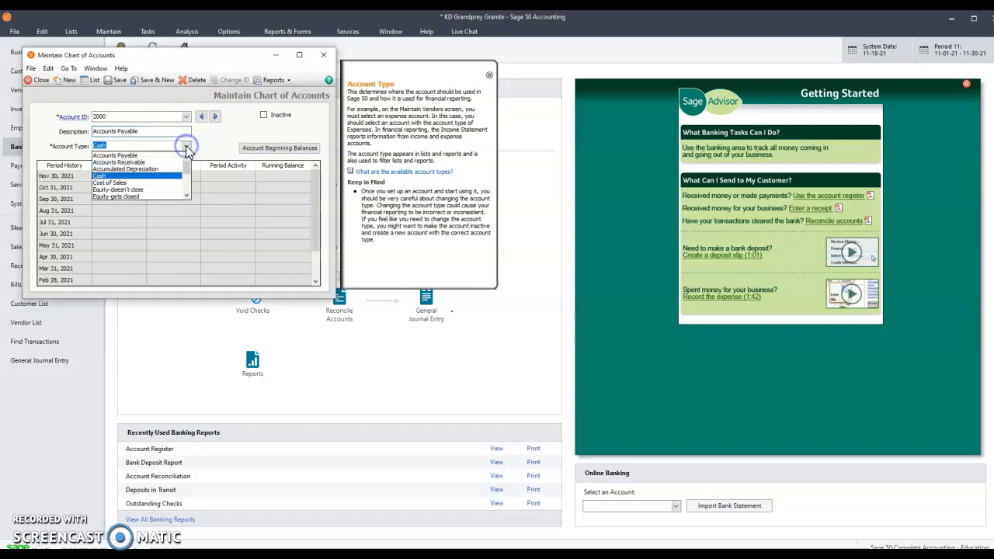
click(166, 156)
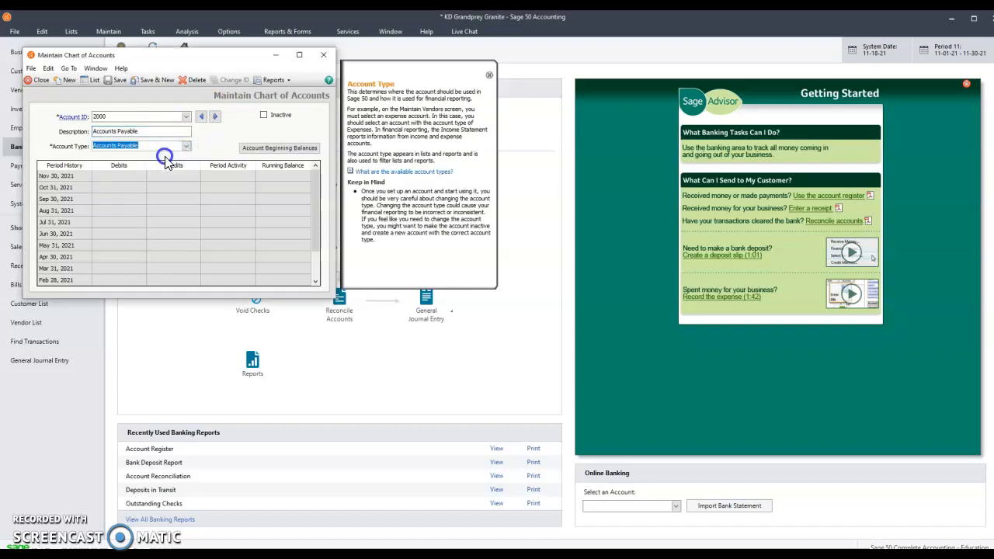
click(156, 80)
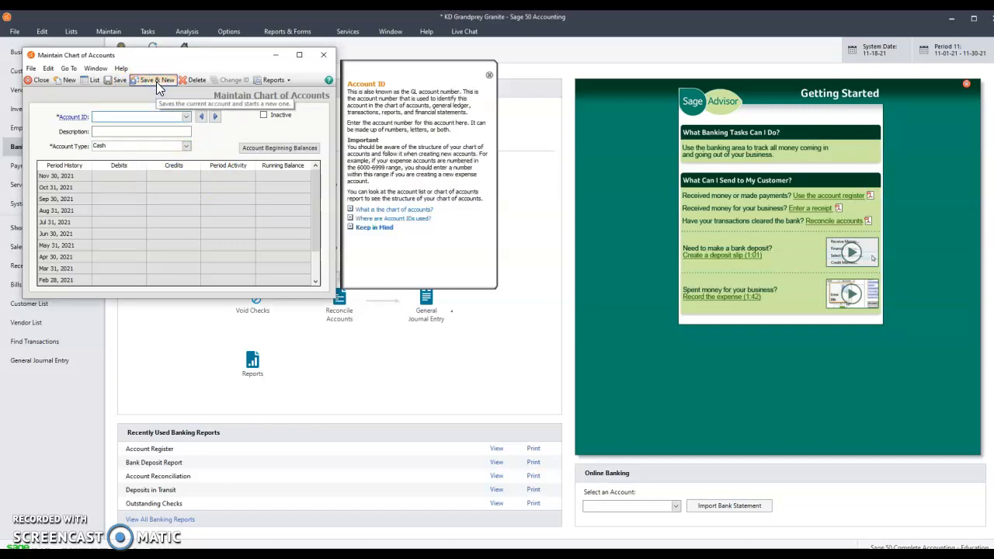
- Add account 4000 with the description Sales and the account type Income, saving it and starting another record
text(4000)
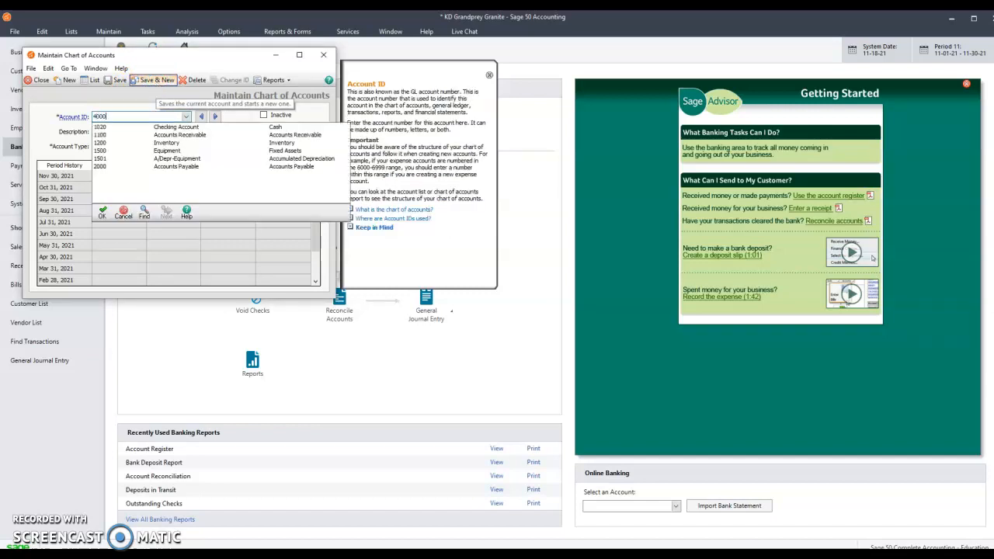
key(Tab)
text(Sale)
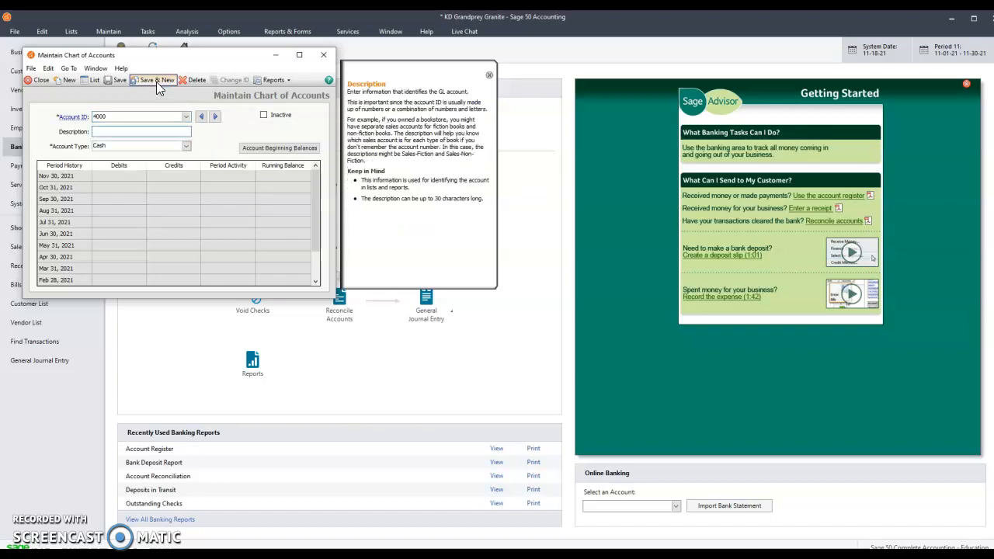
text(s)
click(187, 146)
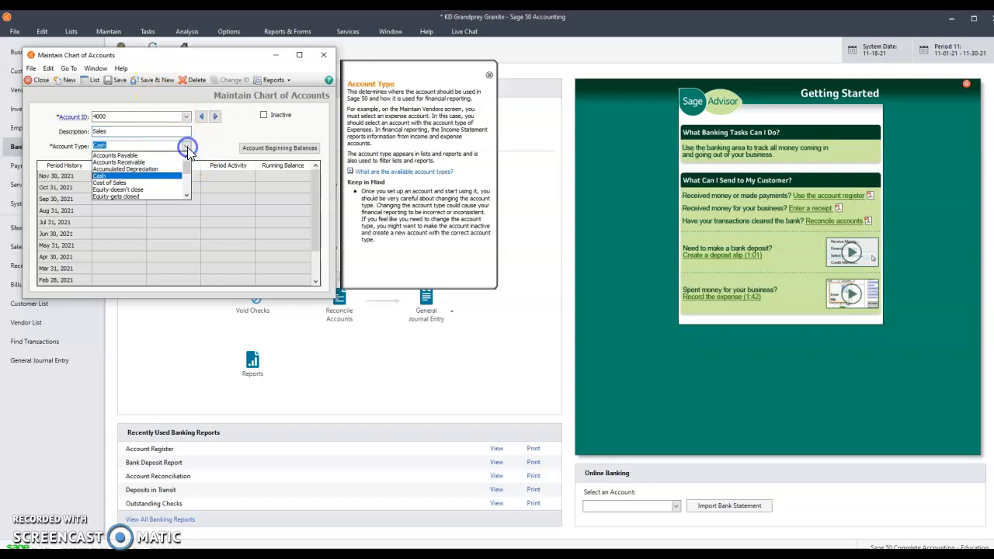
click(187, 195)
click(187, 196)
click(187, 195)
click(188, 196)
click(187, 196)
click(187, 196)
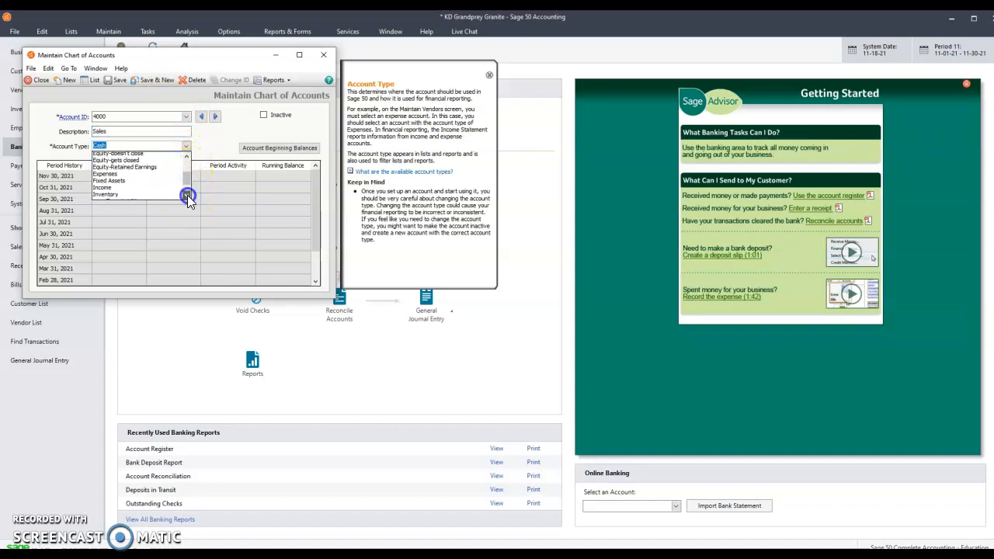
click(144, 184)
click(157, 79)
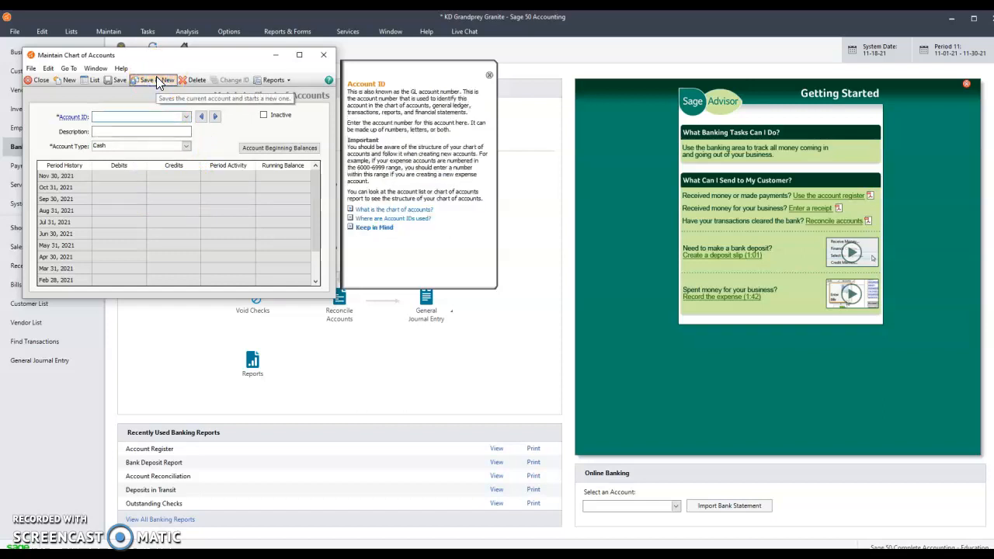
- Add account 5000 with the description COGS and the account type Cost of Sales, saving it and starting another record
text(5000)
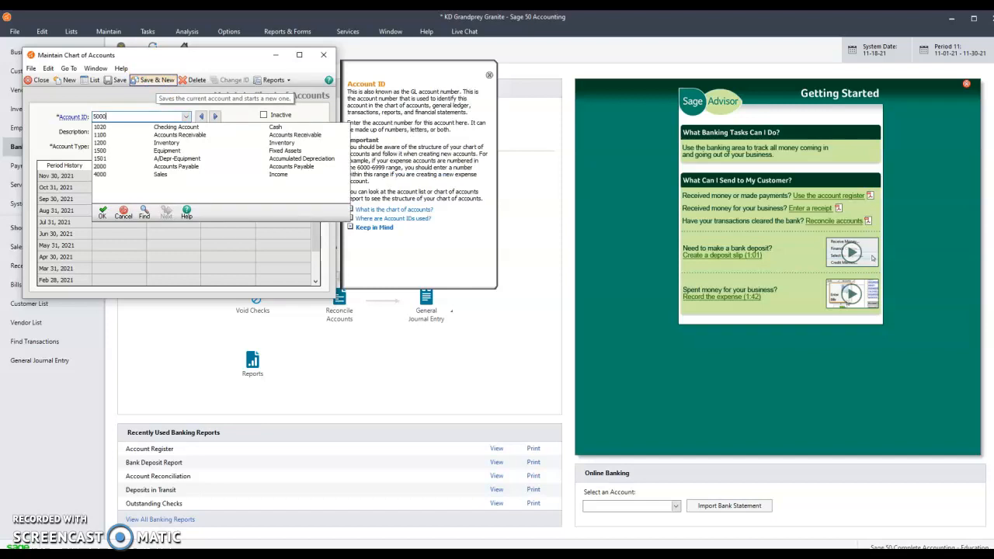
key(Tab)
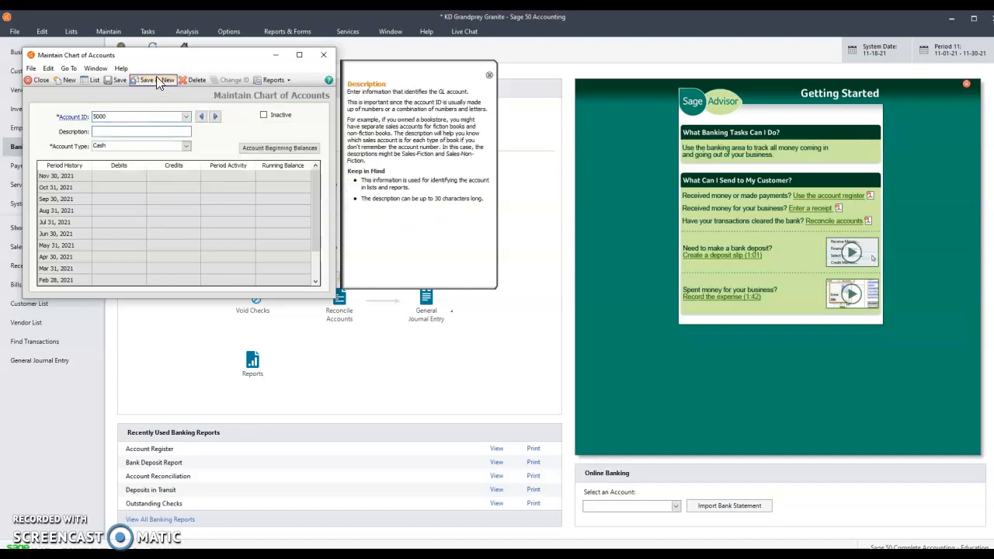
text(COGS)
click(186, 146)
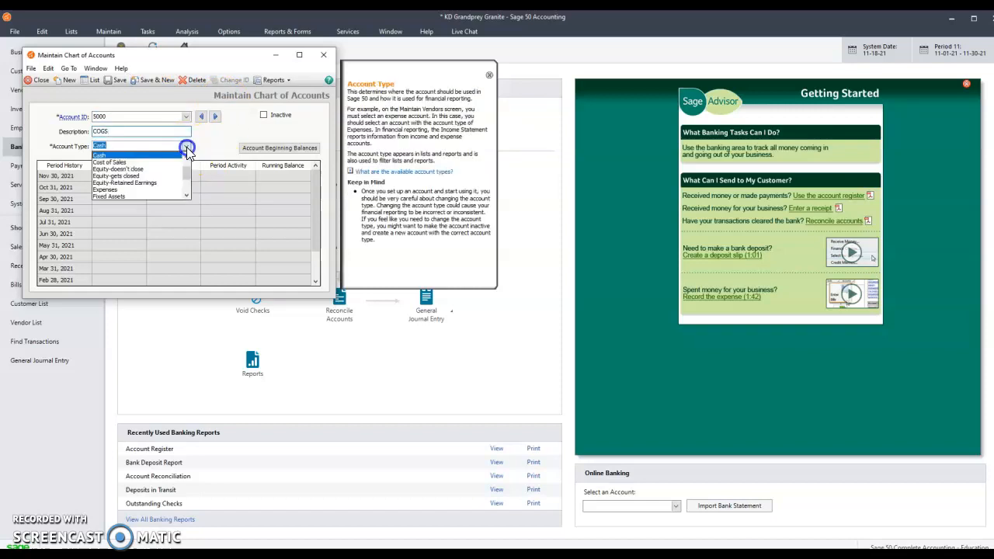
click(114, 162)
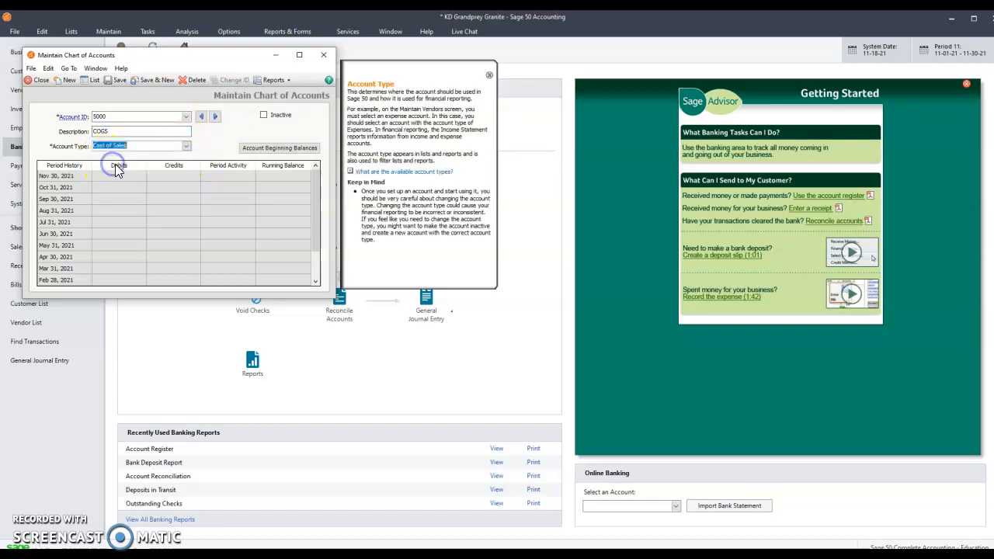
click(152, 82)
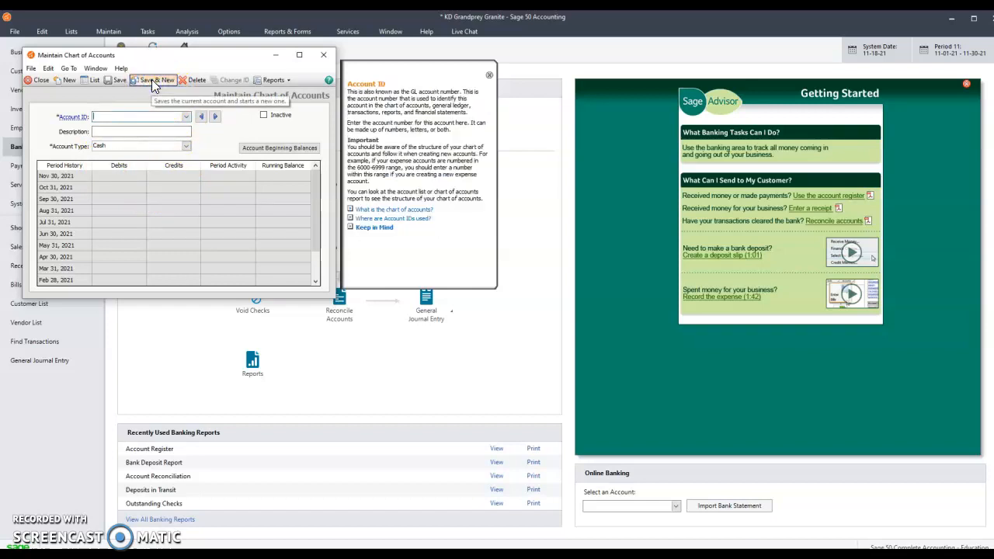
- Add account 5300 with the description Purchase Discounts and the account type Expenses, saving it and starting another record
text(5300)
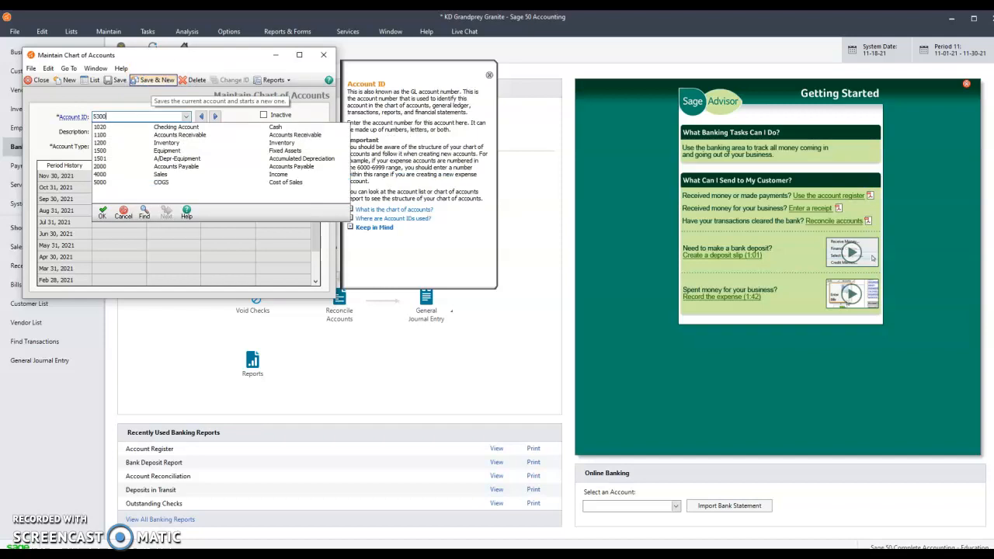
key(Tab)
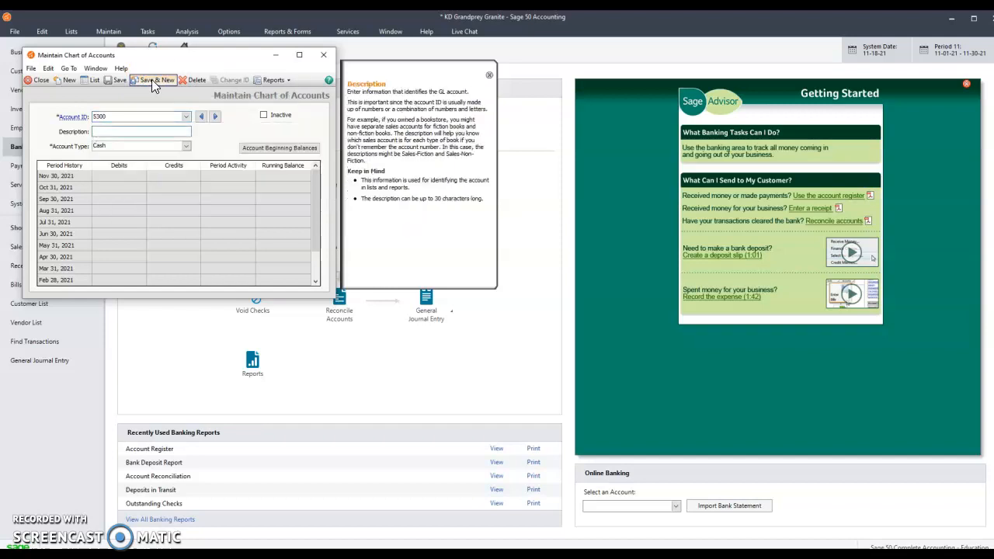
text(Purchase Discounts)
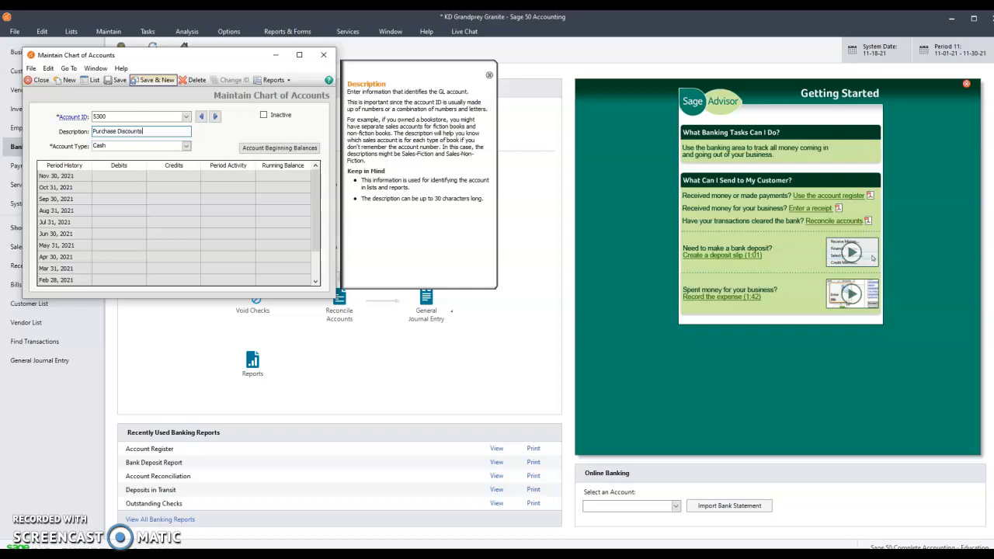
click(186, 149)
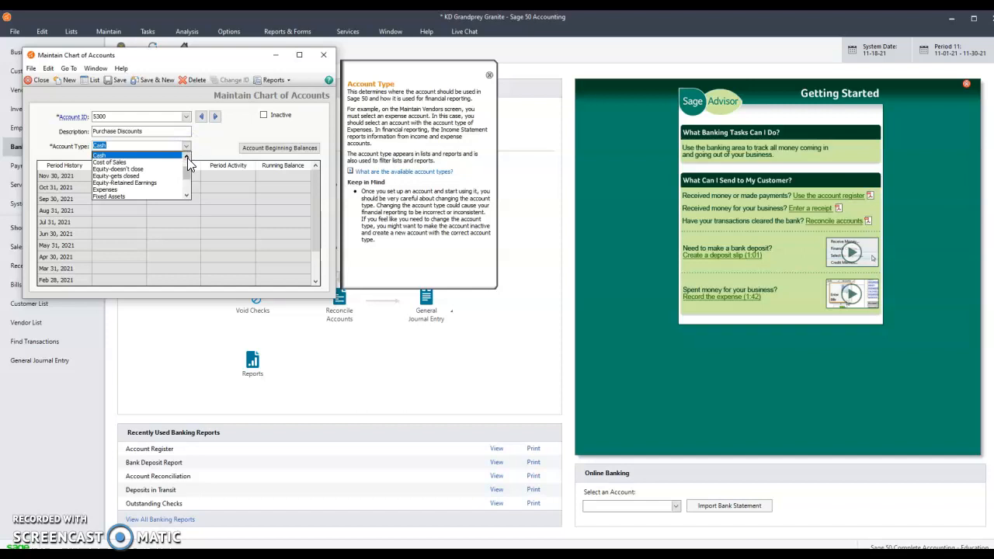
scroll(188, 179, down, 1)
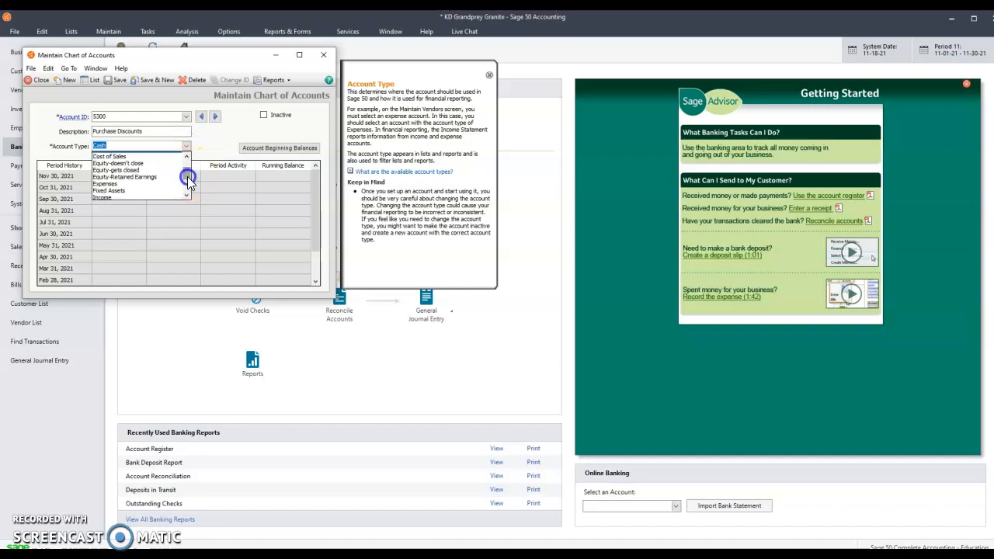
click(122, 187)
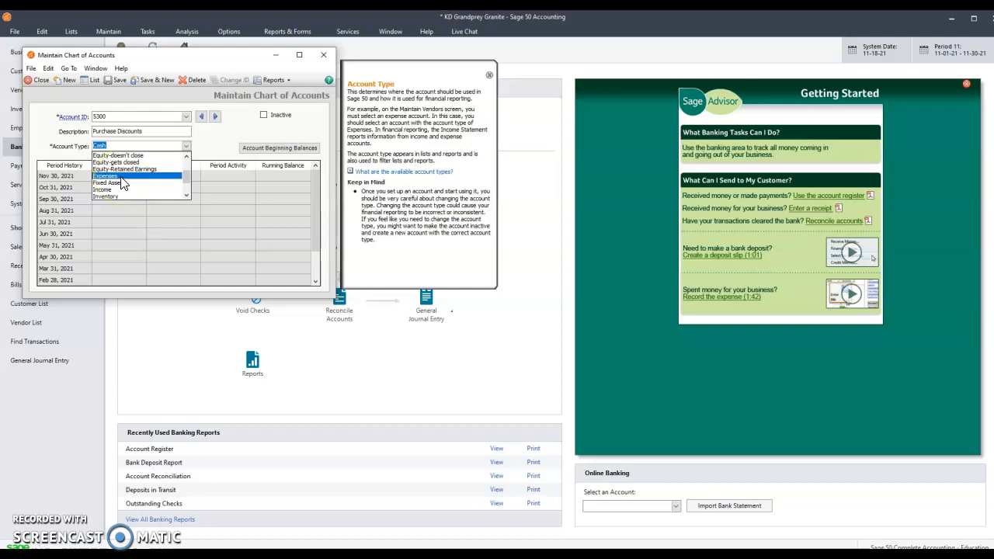
click(106, 177)
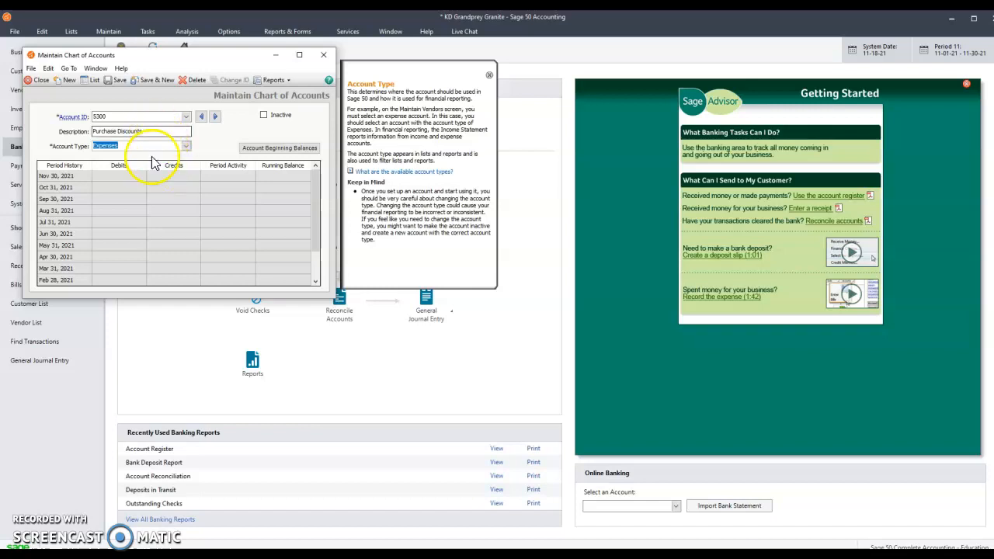
click(167, 81)
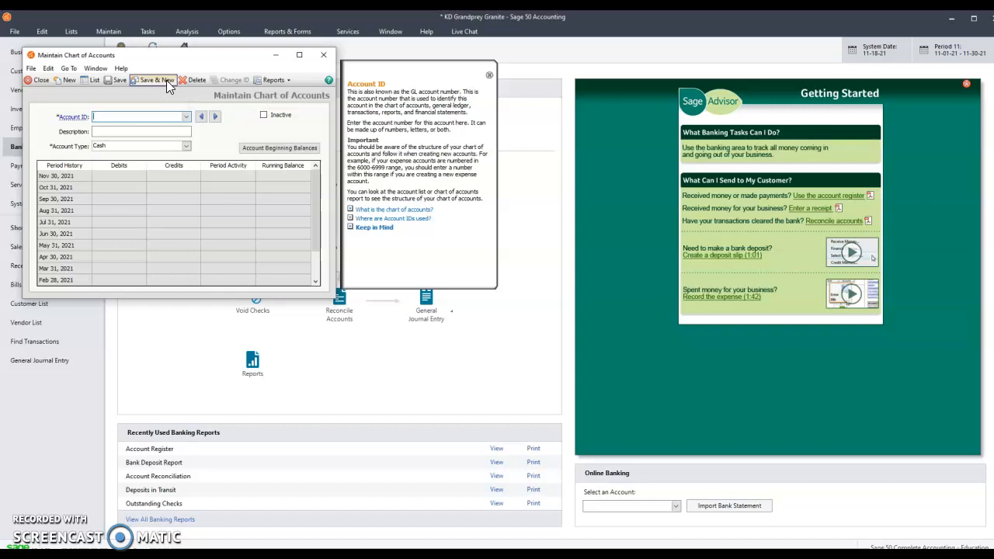
- Add account 6500 with the description Rent Expense and the account type Expenses, saving it and starting another record
text(6500)
key(Tab)
text(Rent)
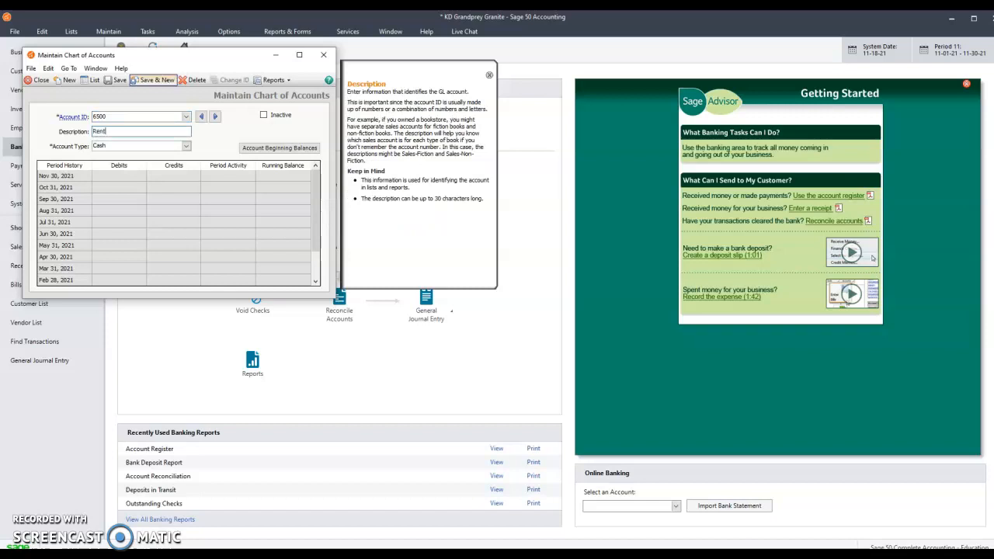
text( Expense)
key(Tab)
click(186, 146)
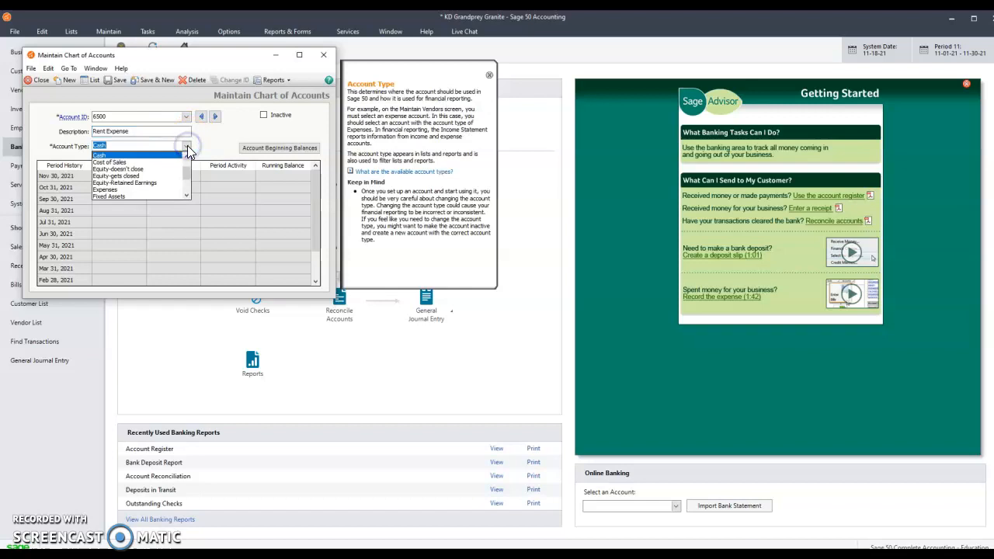
click(171, 191)
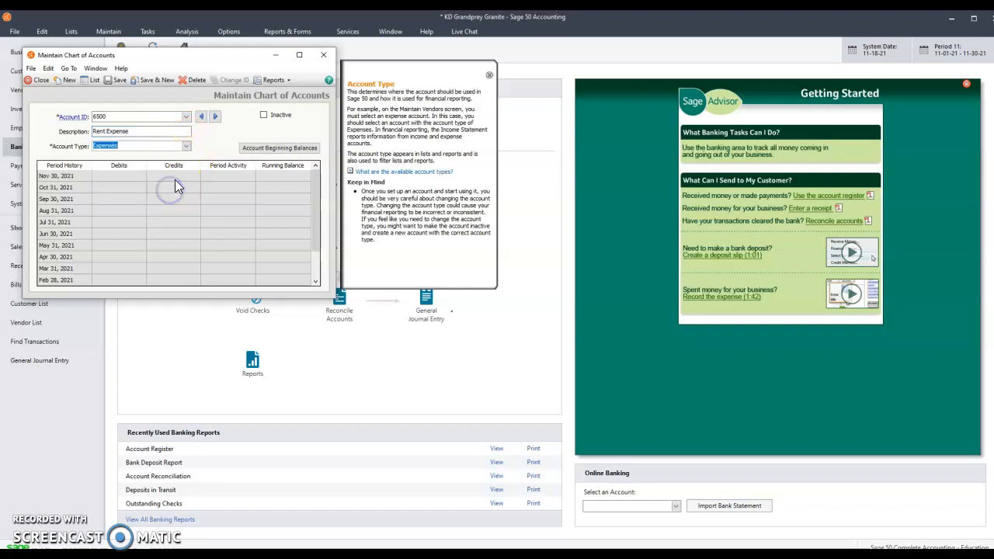
click(147, 80)
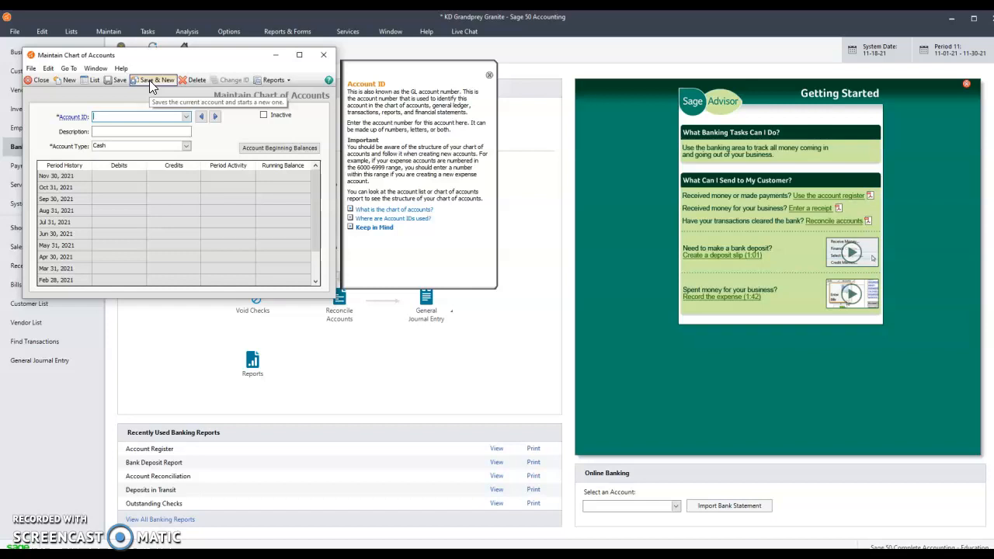
- Add account 3000 with the description MG, Capital and the account type Equity-Retained Earnings, then save it and close the account record
text(3000)
key(Tab)
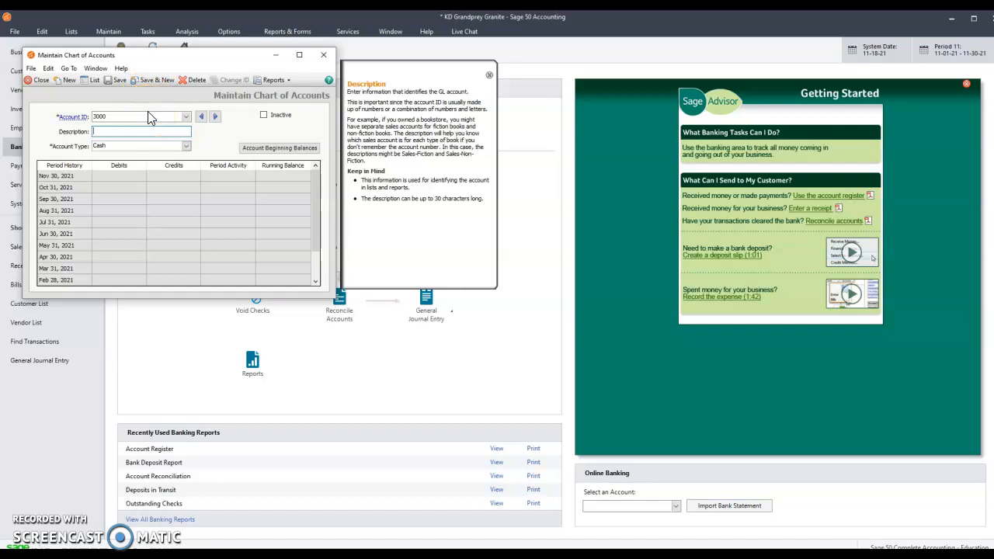
text(MG, Capital)
click(187, 146)
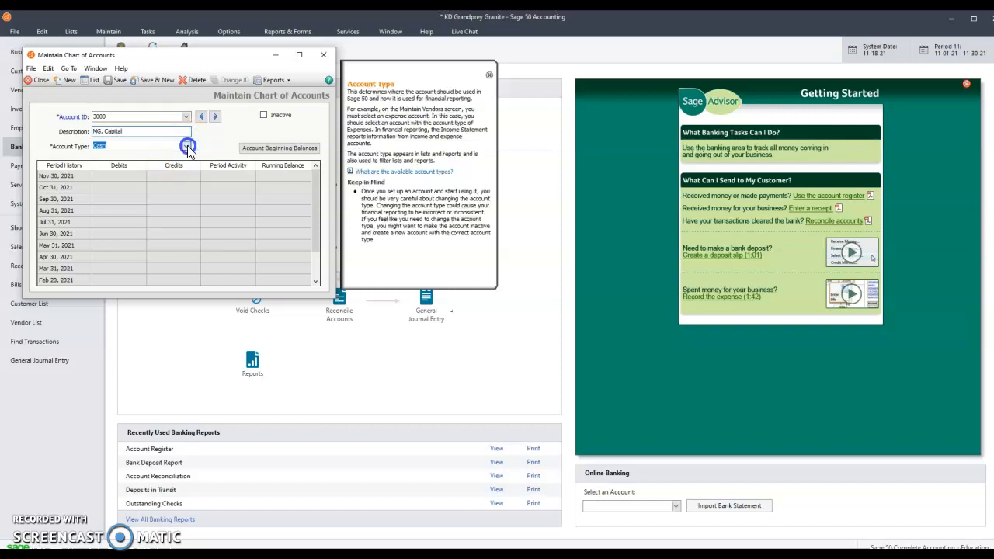
click(187, 179)
drag(187, 178, 188, 181)
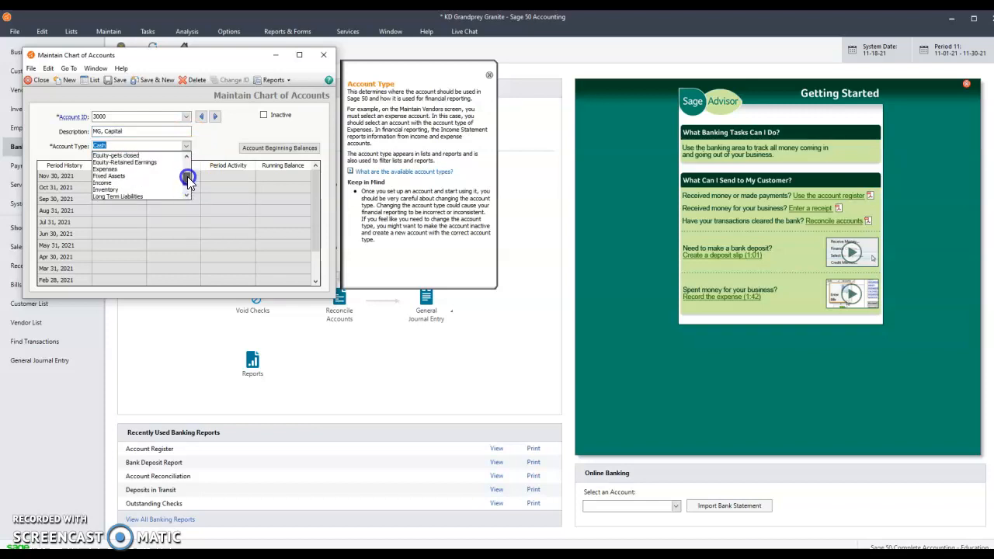
click(137, 163)
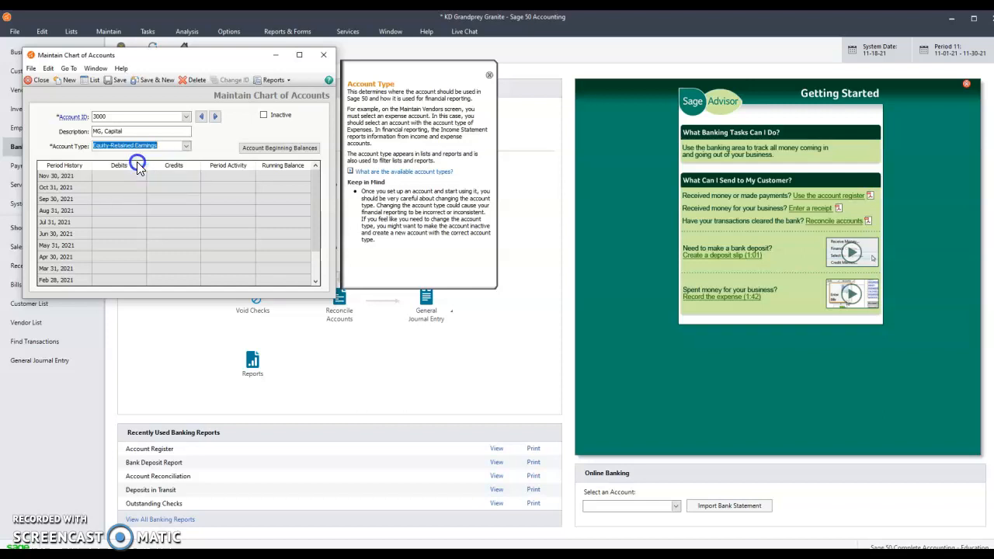
click(114, 81)
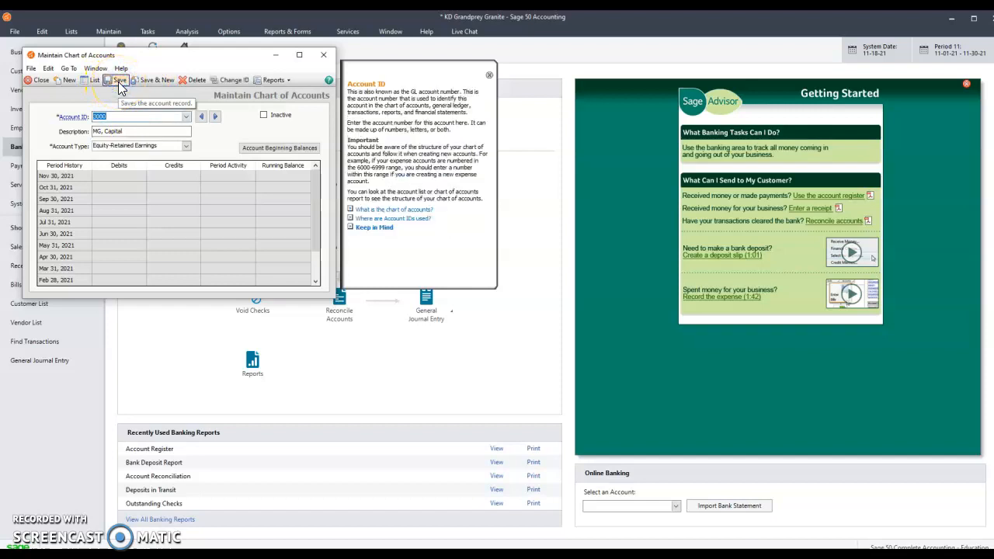
click(39, 79)
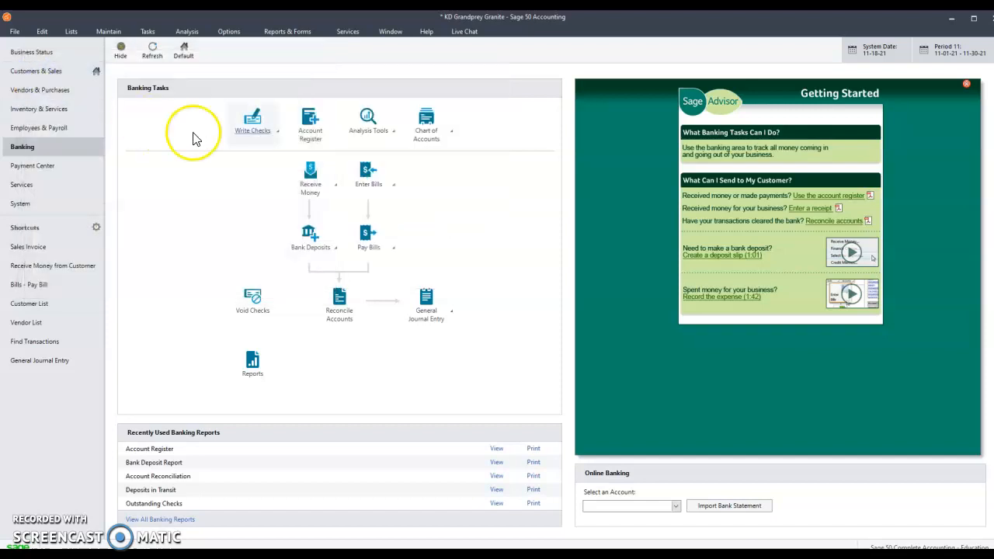
- Open the Checking Account record from the account list and bring up the account beginning balances for the period 3/1/21 through 3/31/21
click(438, 133)
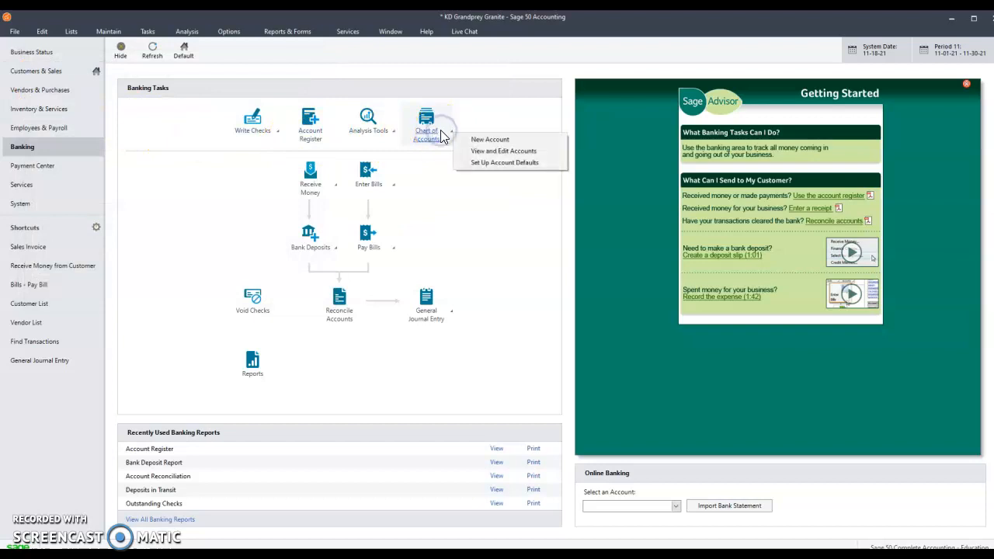
click(487, 152)
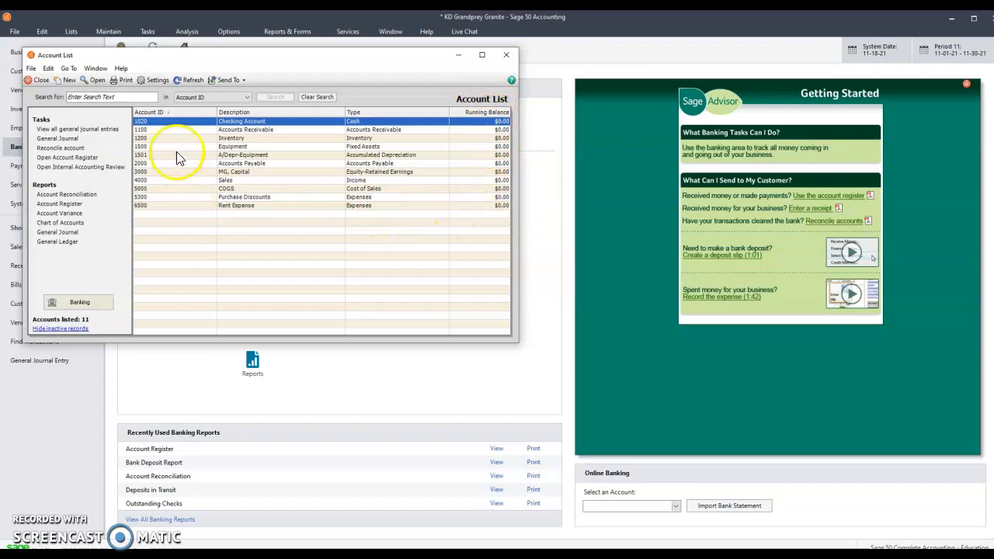
double_click(277, 125)
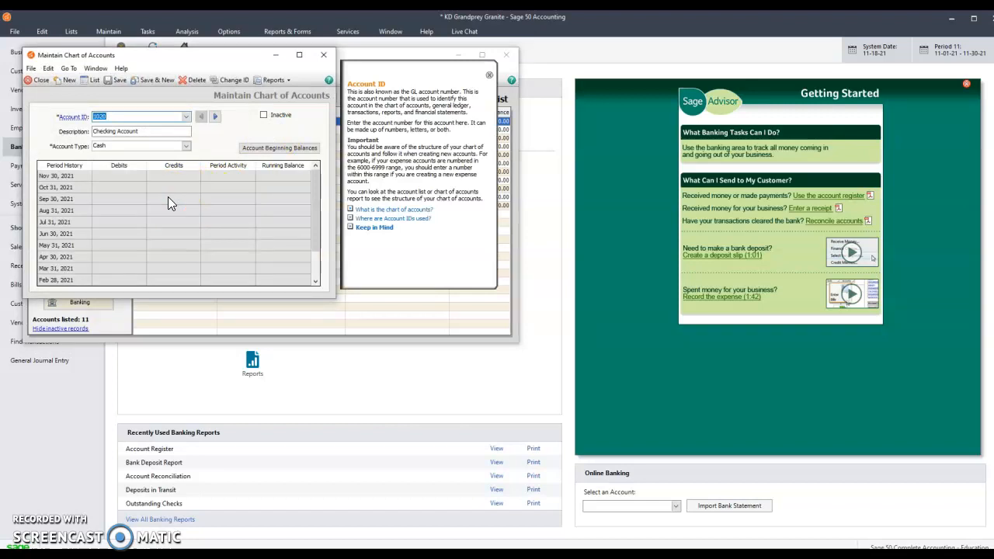
click(277, 149)
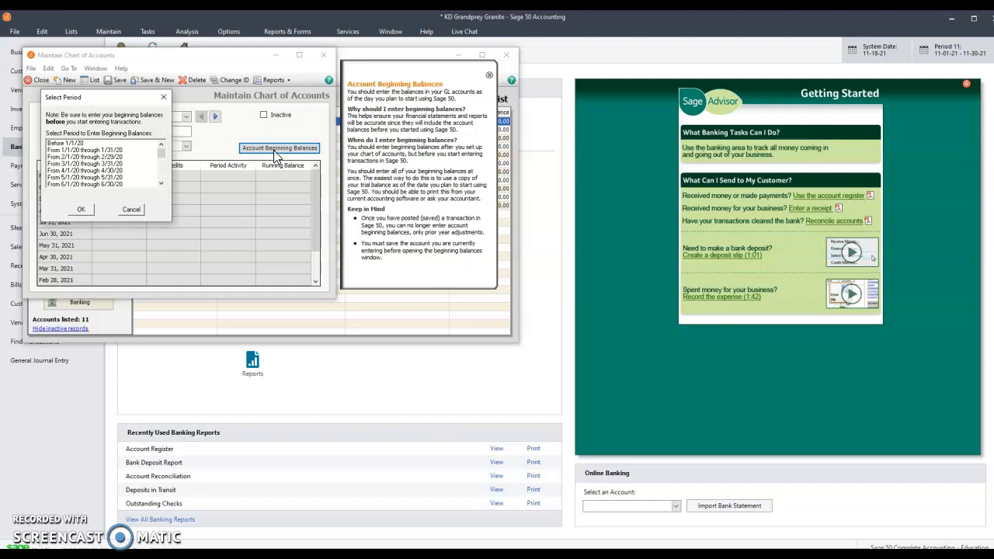
click(160, 151)
drag(162, 153, 163, 164)
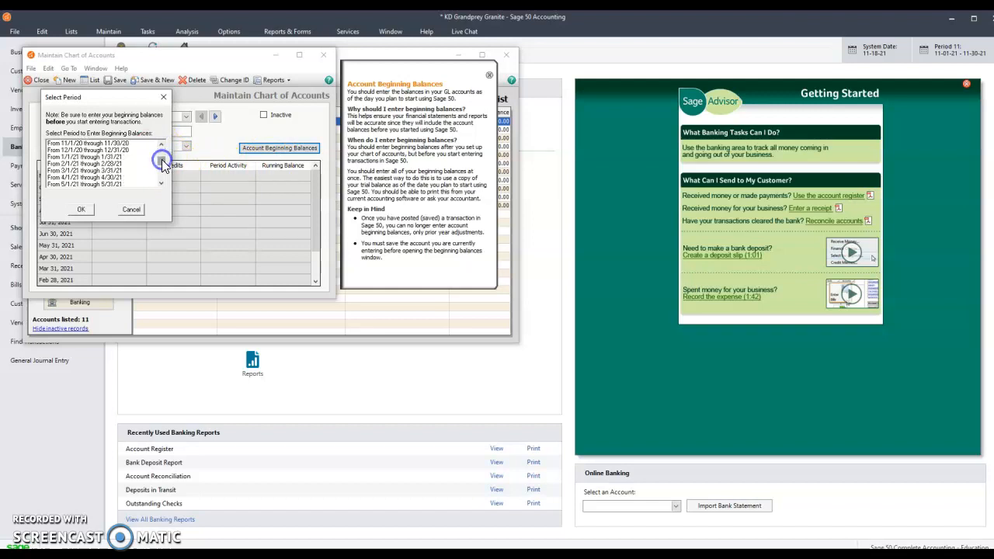
click(116, 170)
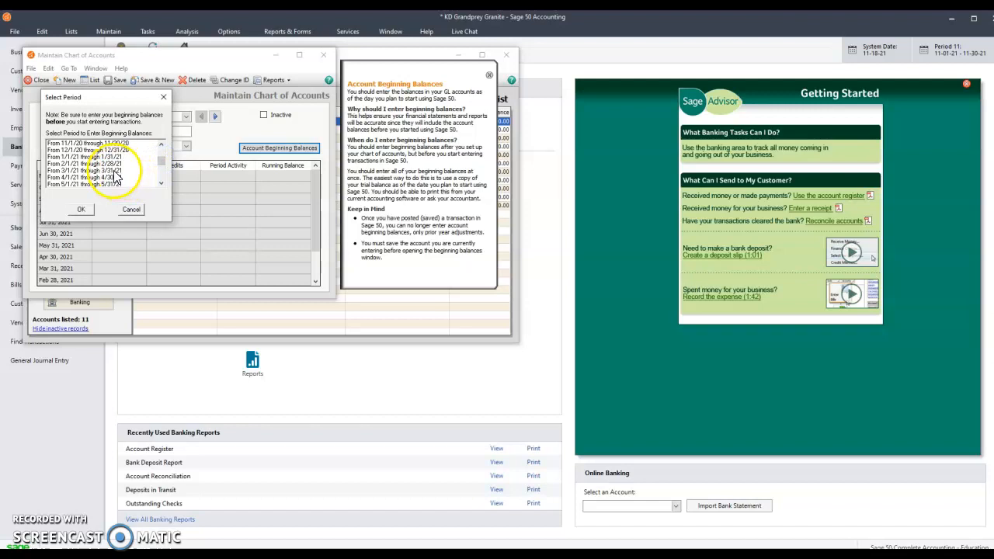
click(114, 171)
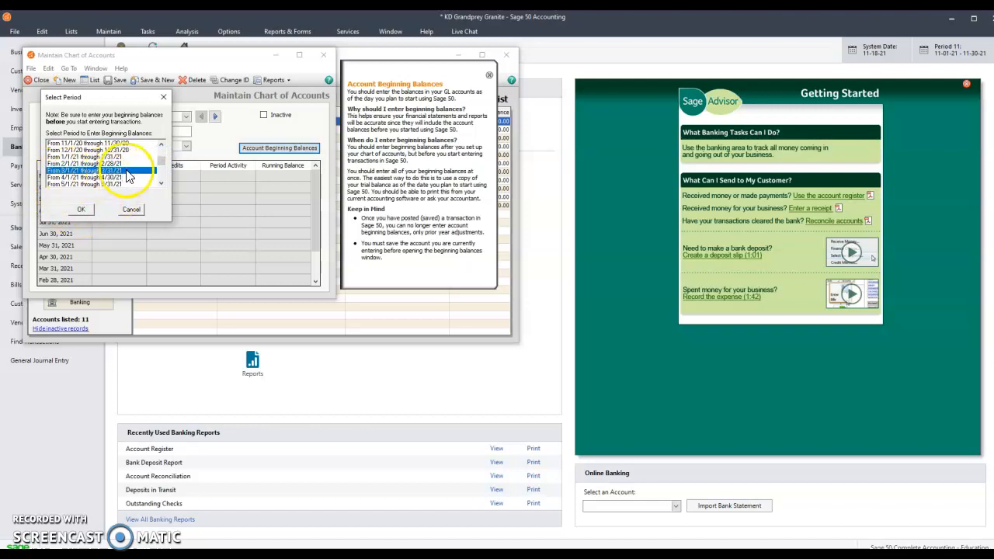
click(76, 211)
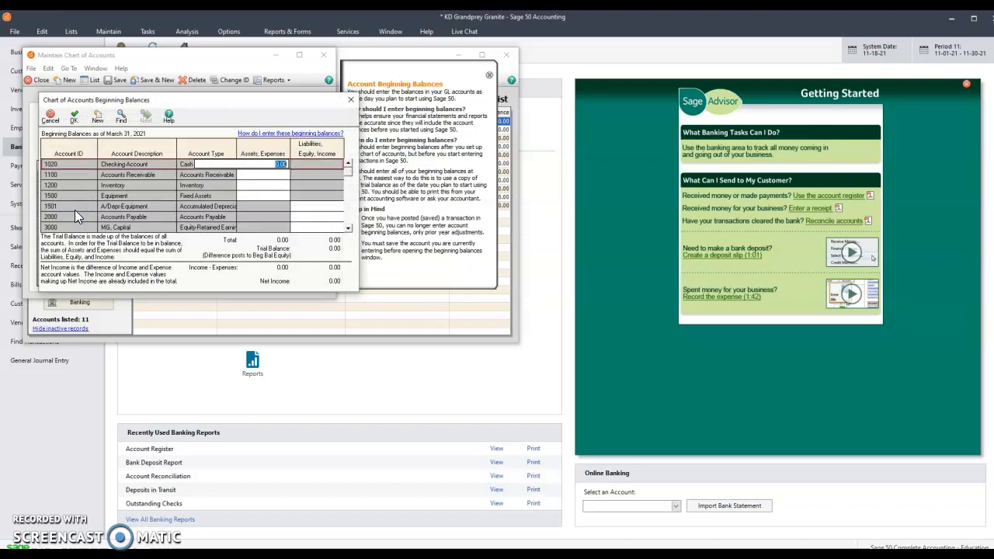
- Enter beginning balances of 10,000 for Checking Account, 4,000 for Accounts Receivable, 14,000 for Inventory and 50,000 for Equipment
text(10000)
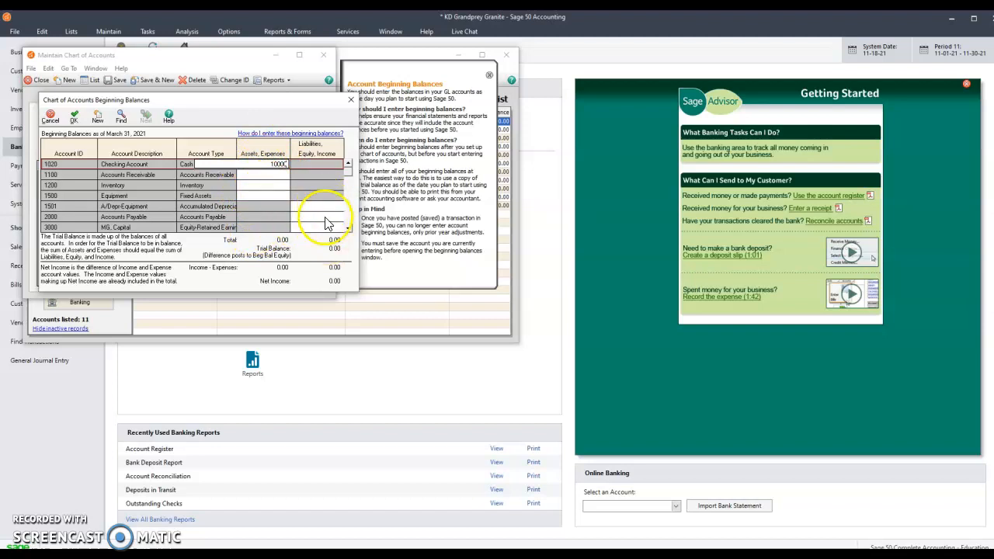
click(254, 175)
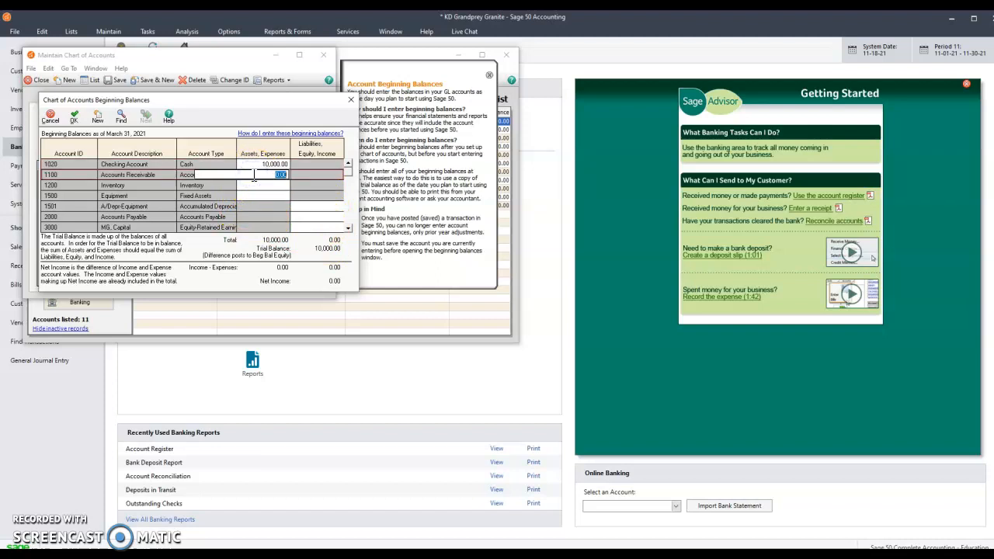
text(4000)
key(Return)
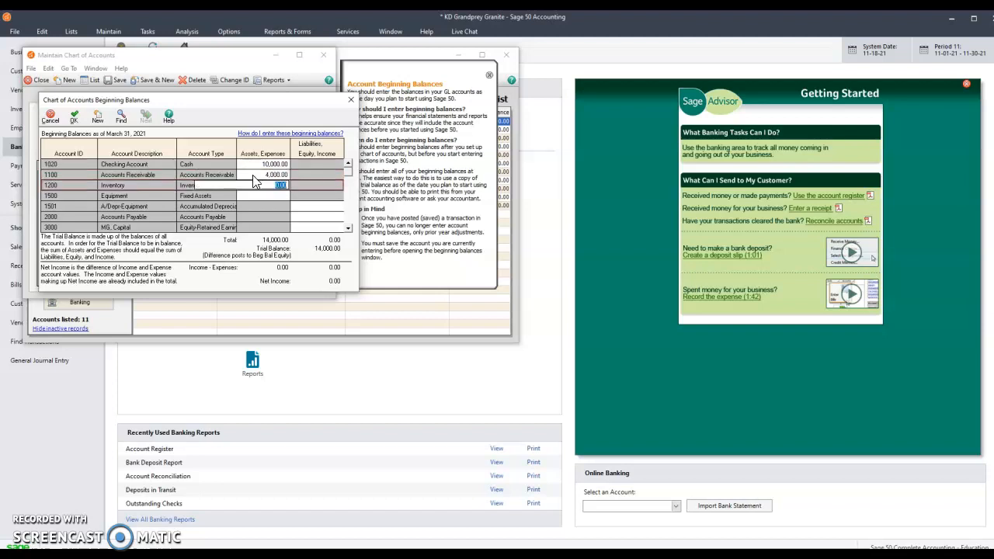
text(14,000)
key(Return)
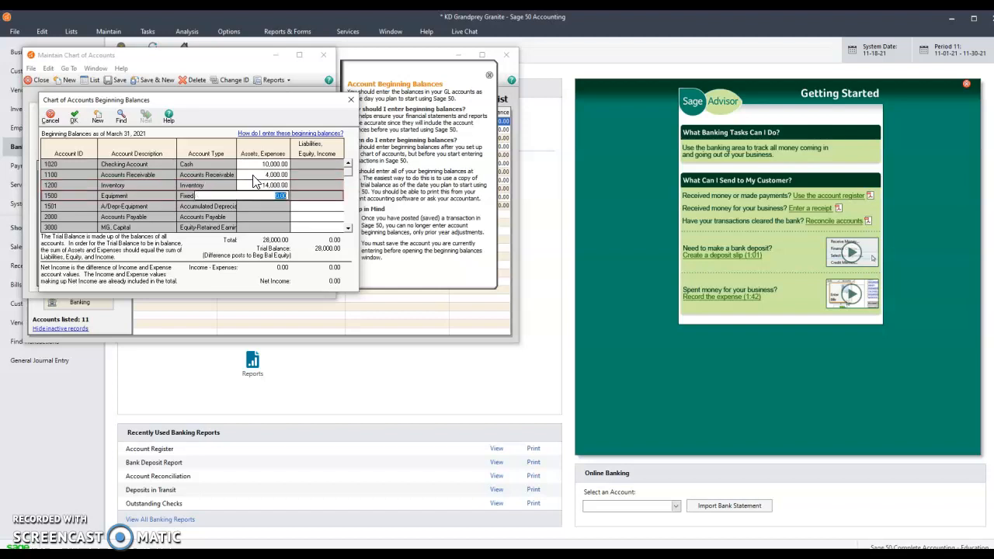
text(50000)
key(Return)
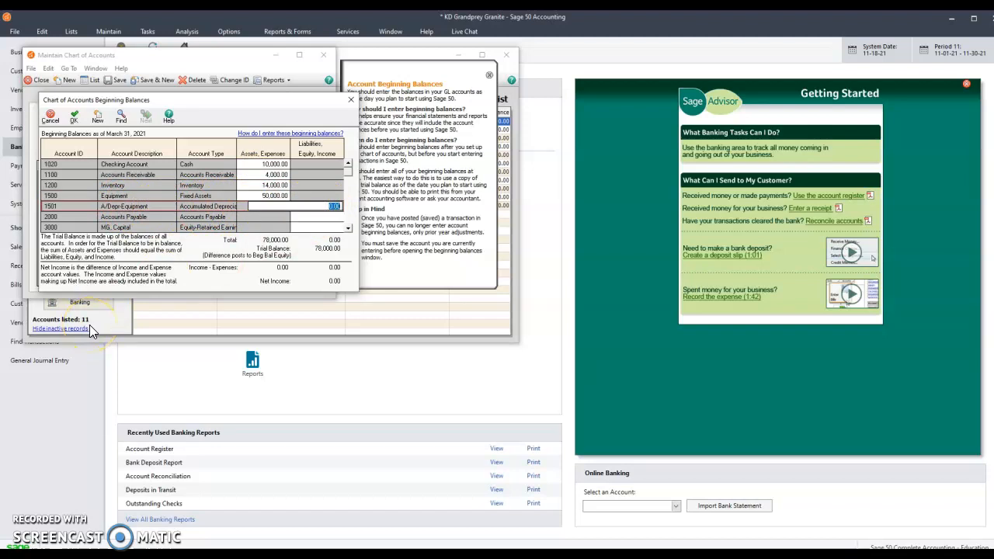
- Enter beginning balances of 23,000 for A/Depr-Equipment, 10,000 for Accounts Payable, 32,000 for MG, Capital and 50,000 for Sales
key(BackSpace)
text(23000)
key(Return)
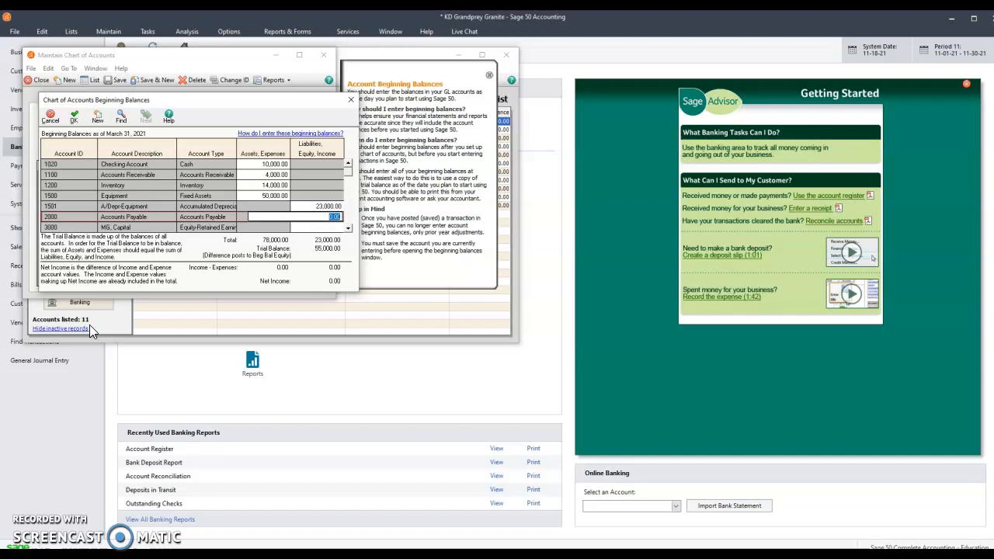
text(10000)
key(Return)
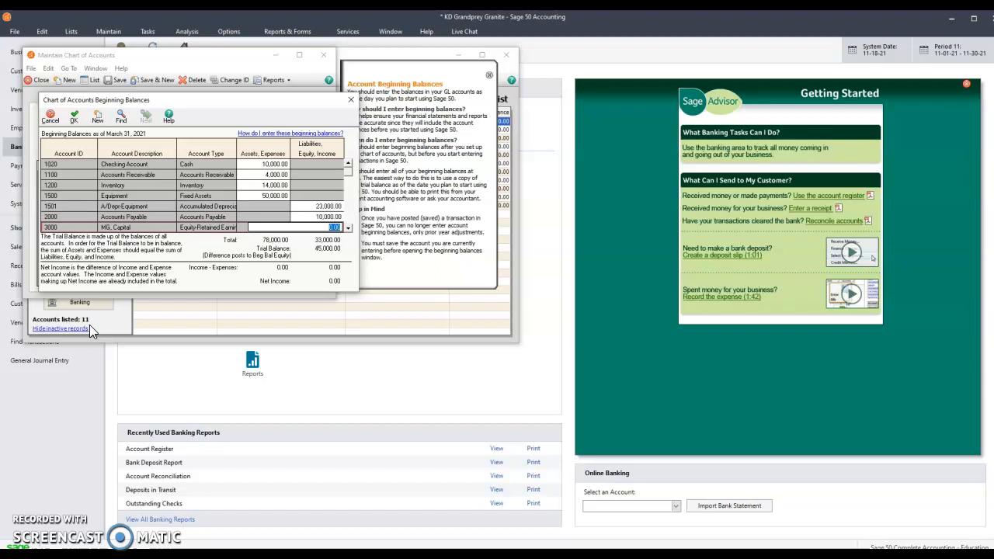
text(32000)
key(Return)
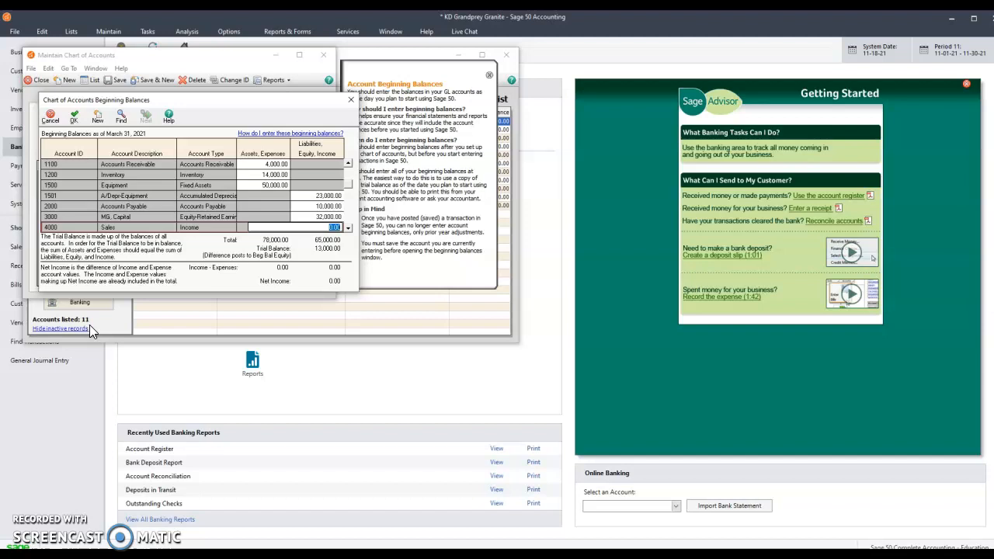
text(50000)
key(Return)
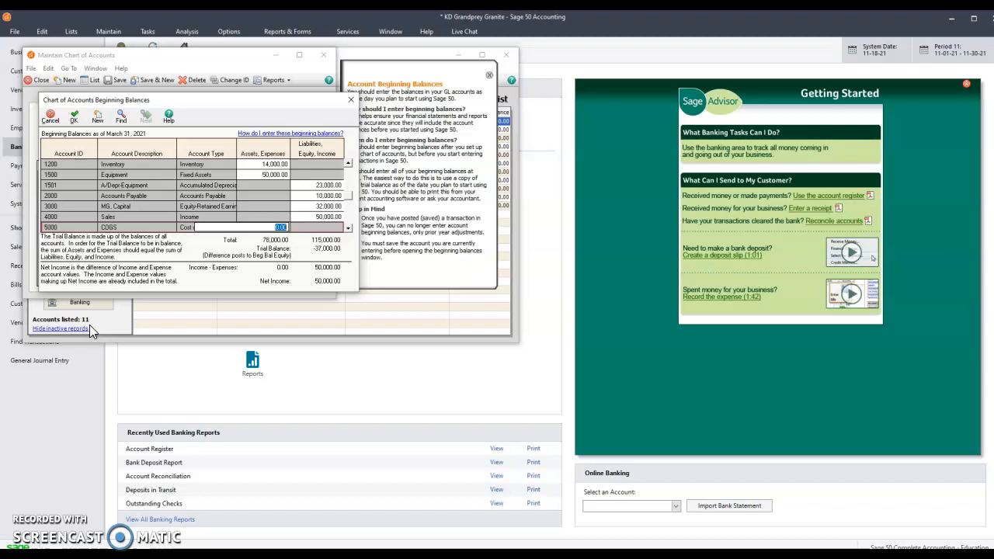
- Enter beginning balances of 35,000 for COGS, -1,000 for Purchase Discounts and 3,000 for Rent Expense
text(35000)
key(Return)
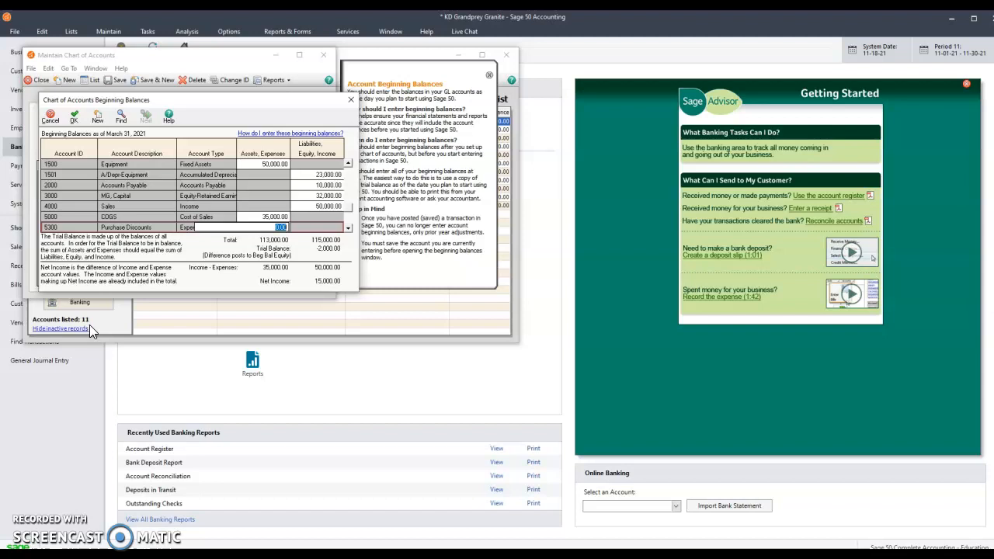
key(BackSpace)
text(-1,000)
key(Return)
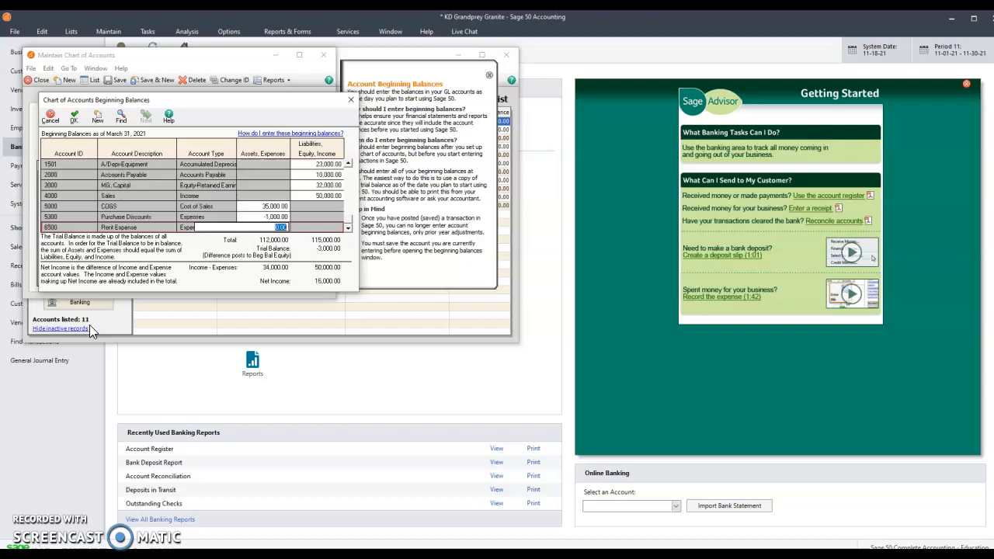
key(BackSpace)
text(3,0)
text(000)
key(Return)
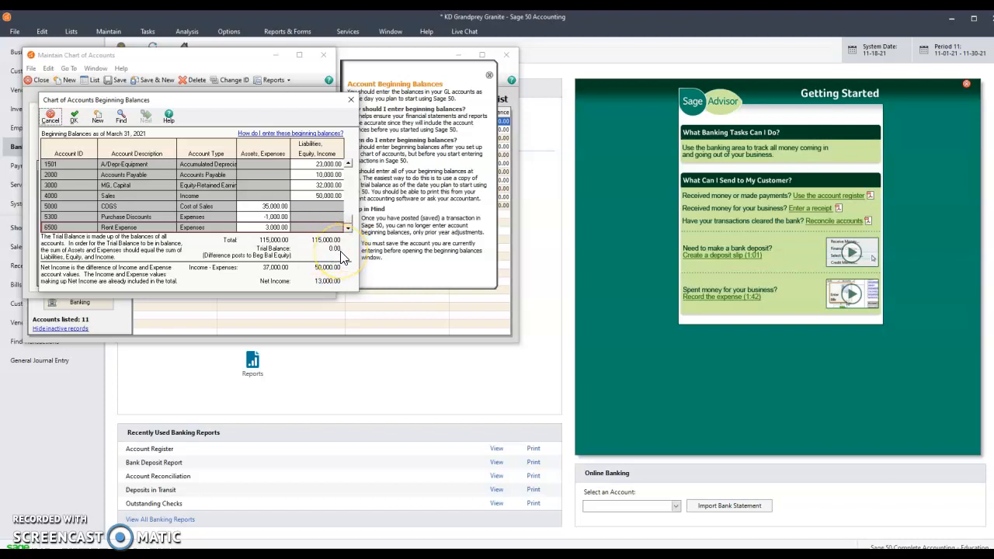
- Accept the account beginning balances, then close the Checking Account record and the account list
click(75, 122)
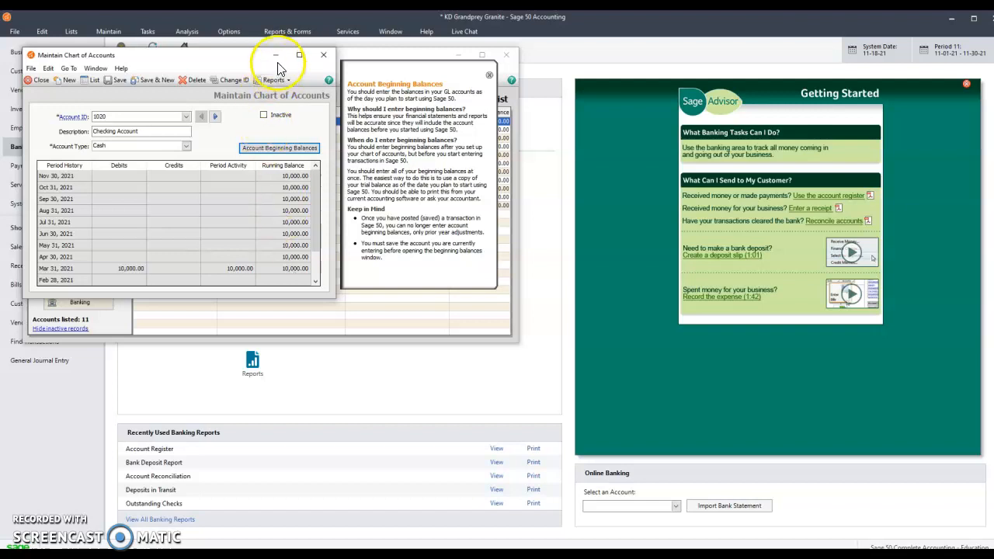
click(323, 55)
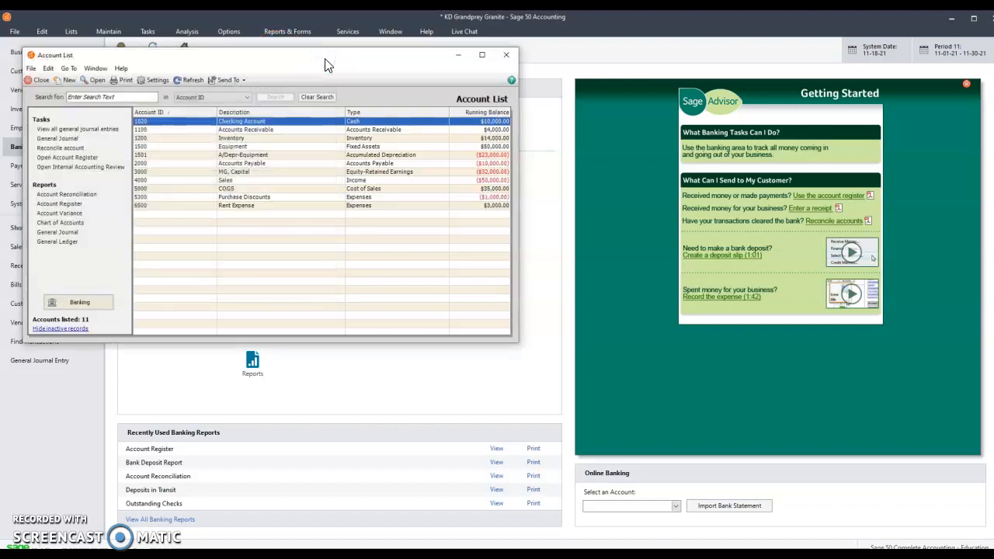
click(507, 54)
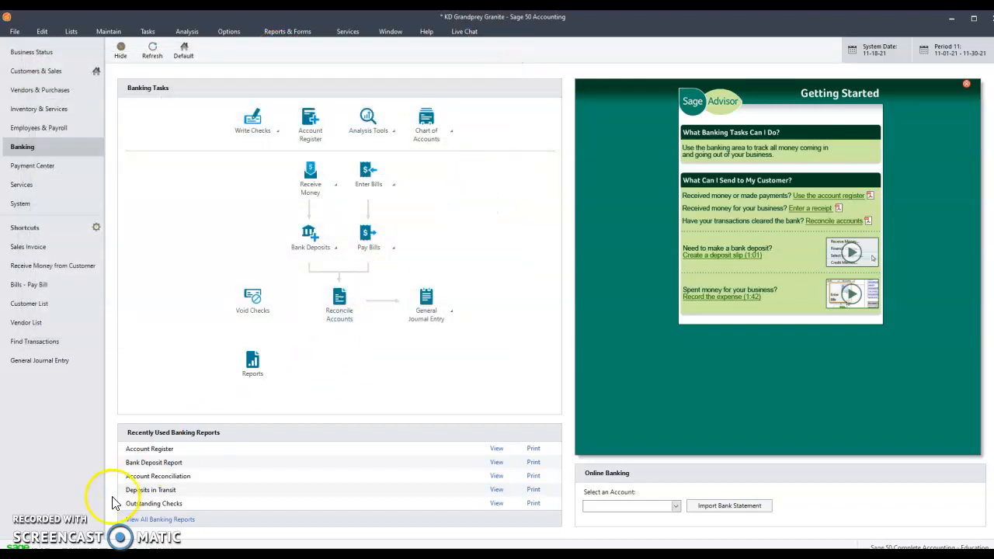